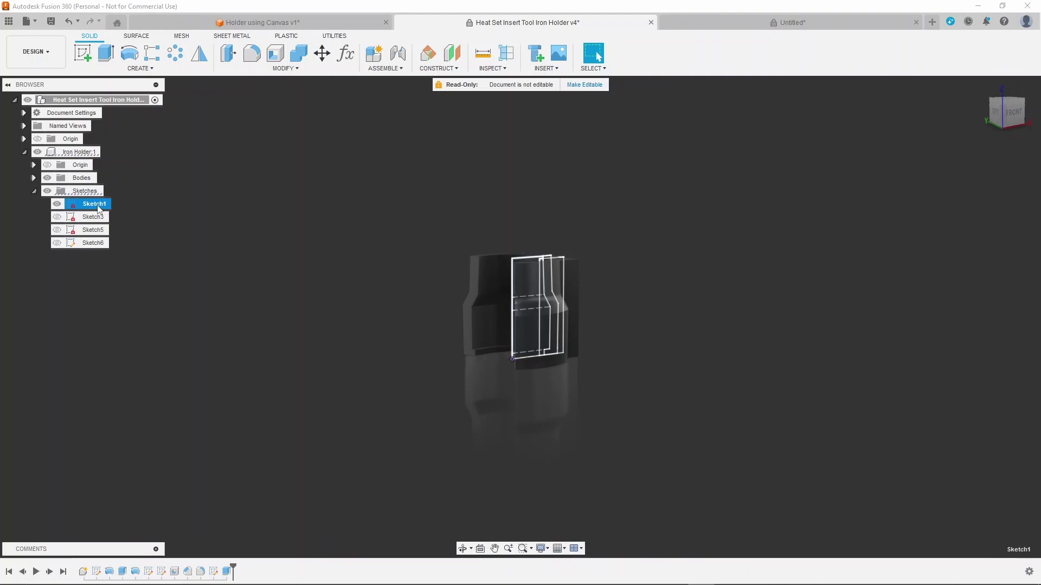
- Open Sketch1 of the Iron Holder v4 design for editing from its context menu
right_click(98, 204)
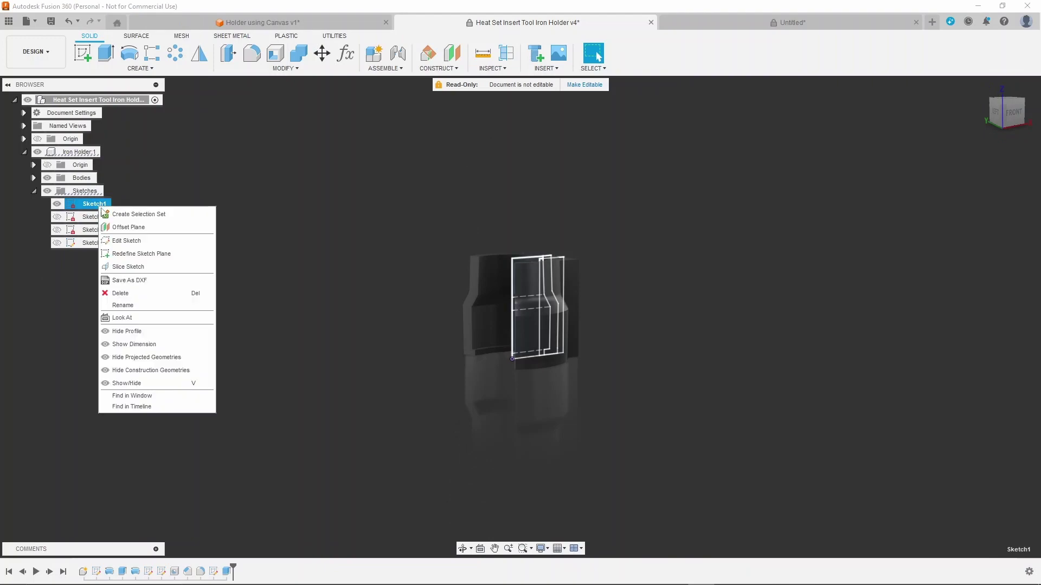
left_click(139, 244)
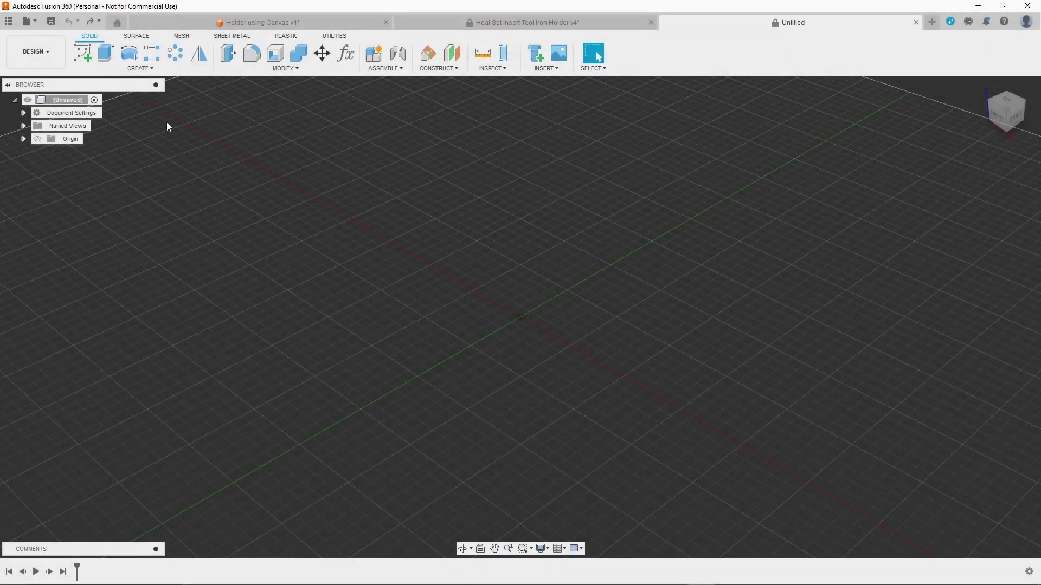
- Create a new component named Holder
left_click(144, 70)
left_click(104, 80)
double_click(904, 213)
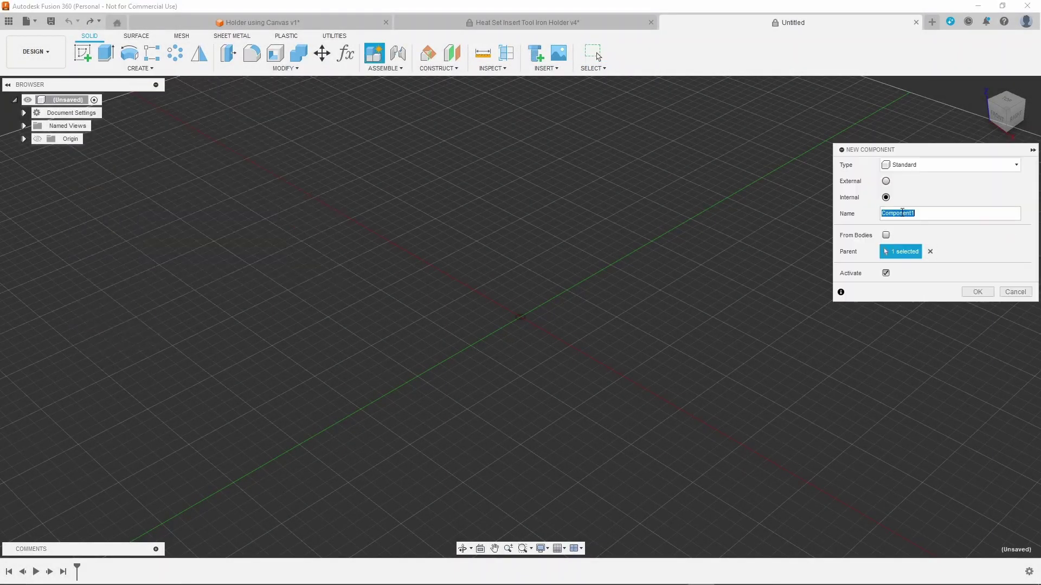
type("Holder")
key("Return")
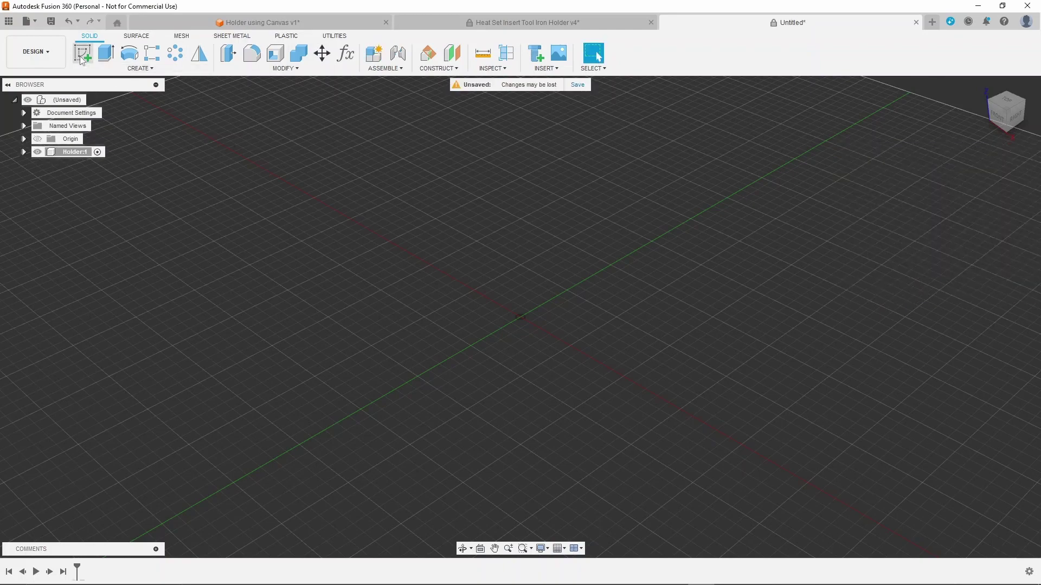
- Sketch a 60 mm vertical line down from the origin on the front plane and finish the sketch
left_click(83, 52)
left_click(548, 305)
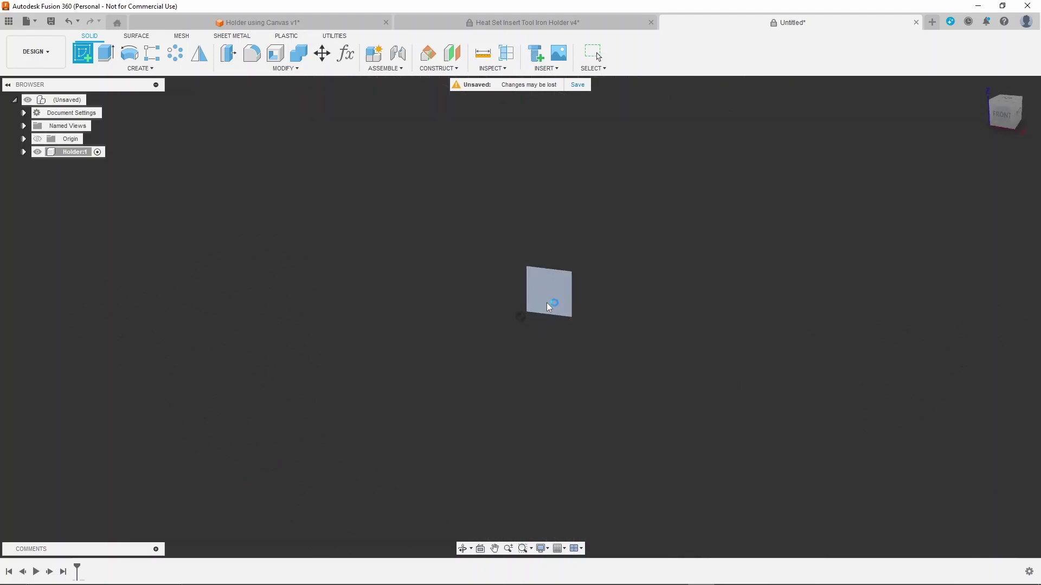
key("l")
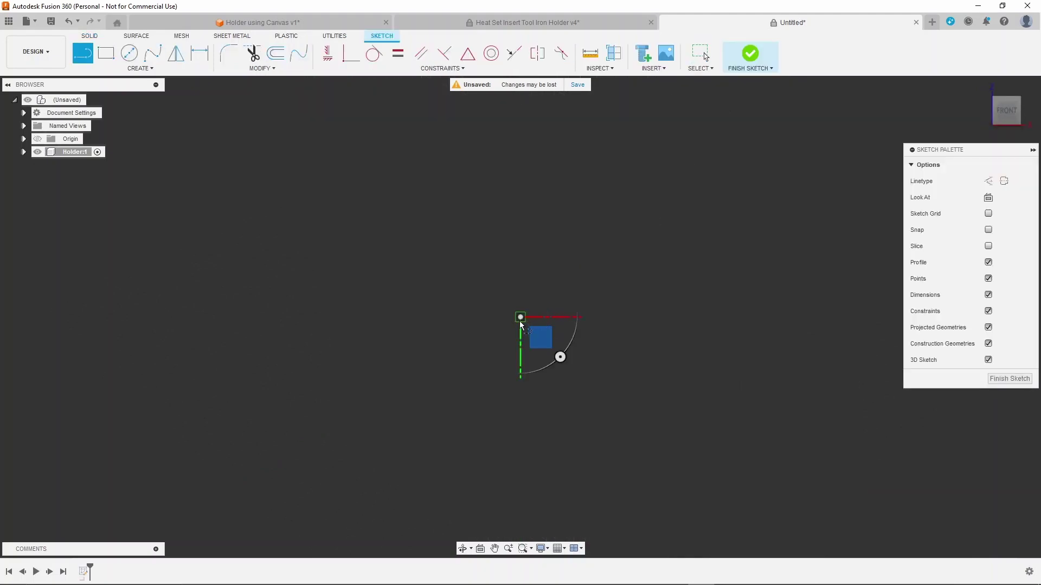
left_click(520, 320)
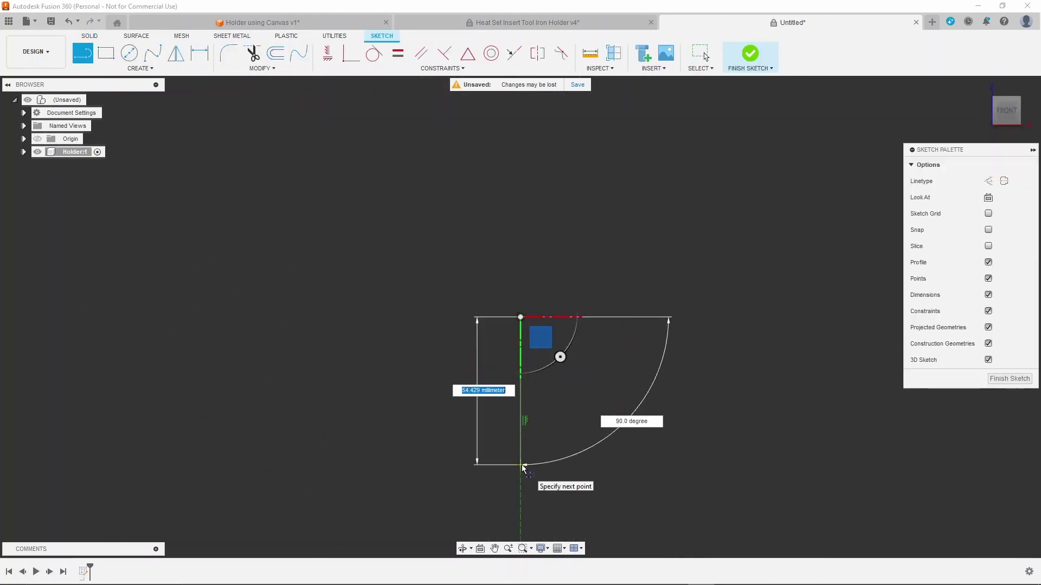
type("60")
key("Return")
key("Escape")
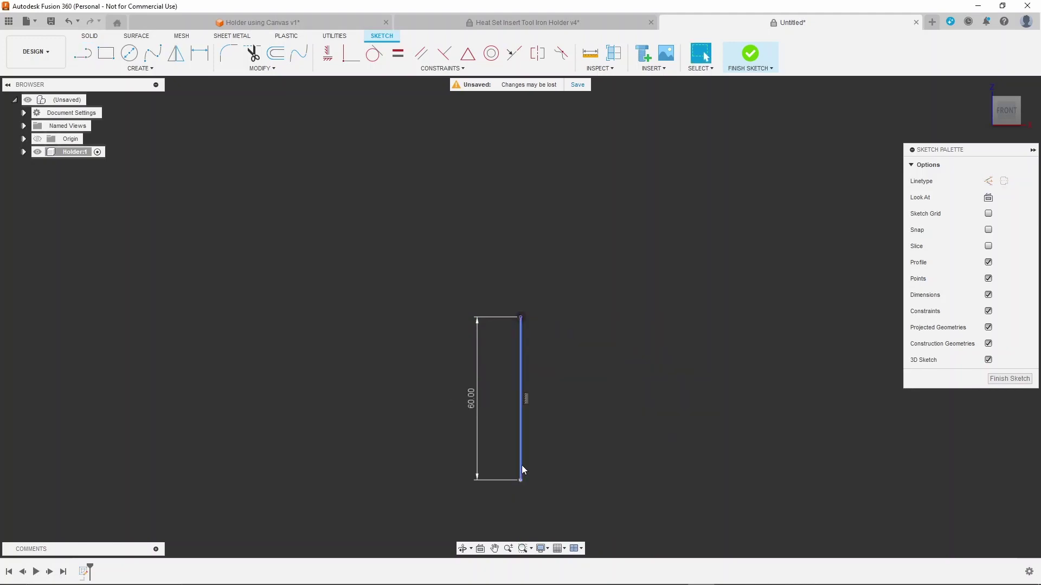
left_click(748, 62)
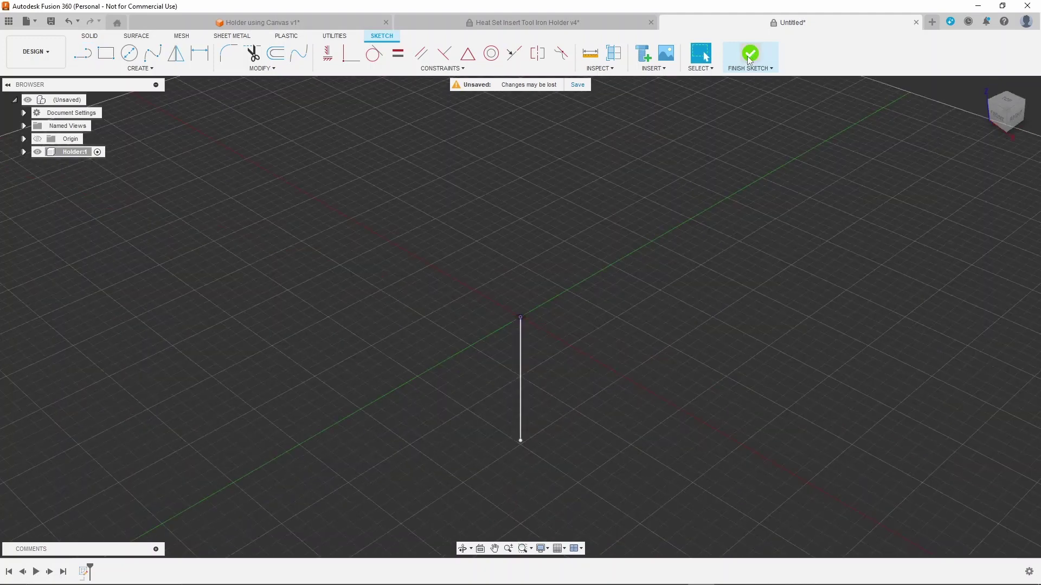
- Insert the soldering iron photo from the computer as a canvas on the XZ plane
left_click(545, 69)
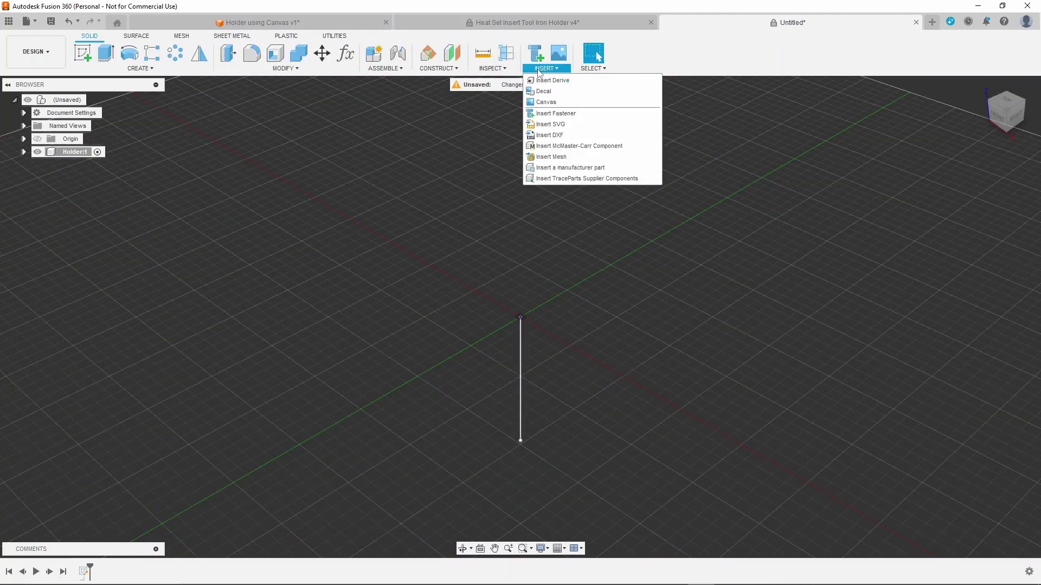
left_click(556, 103)
left_click(386, 404)
left_click(202, 90)
left_click(201, 90)
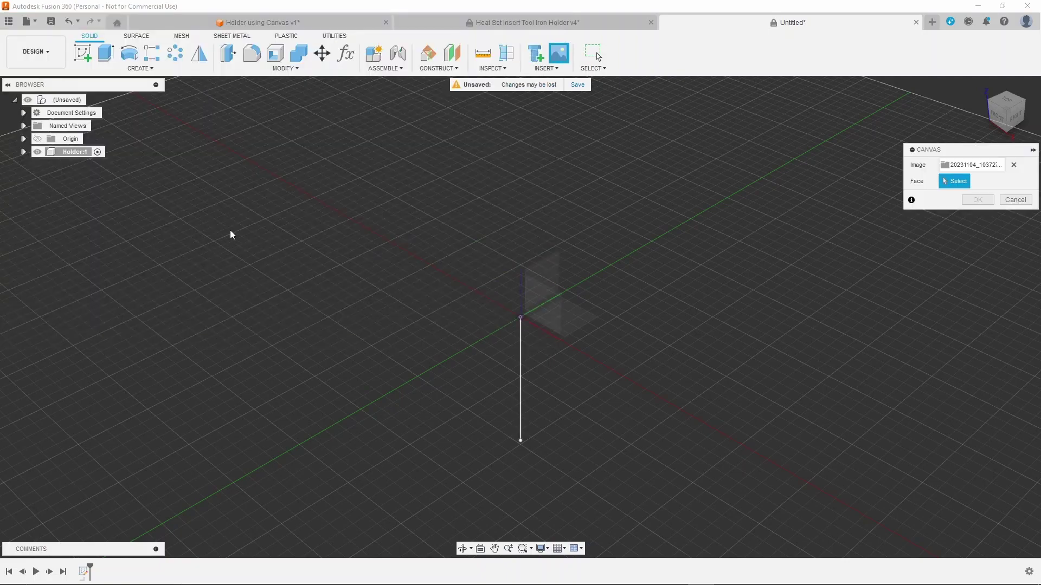
left_click(535, 300)
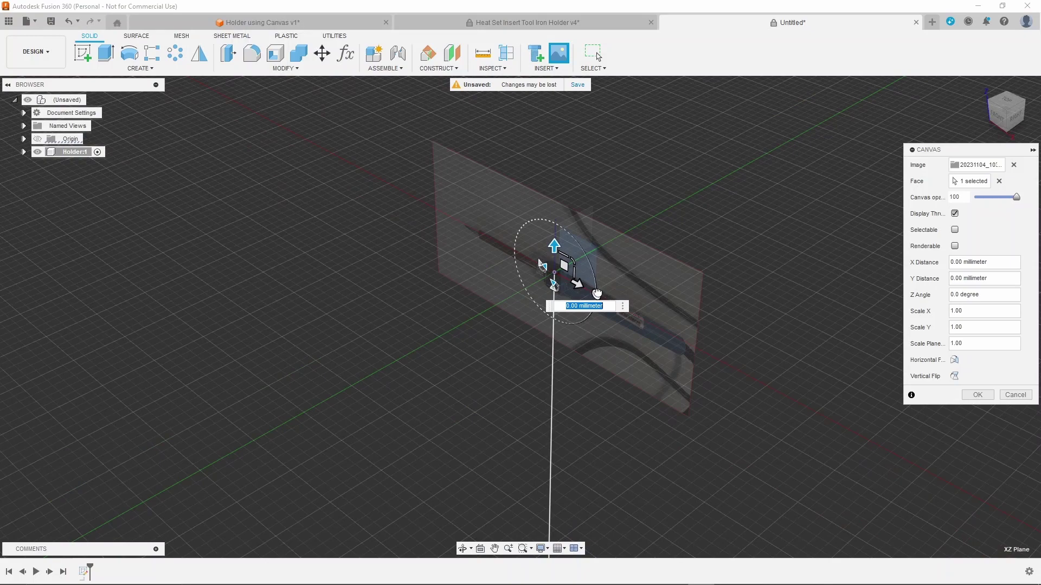
- In Front view, rotate the iron photo canvas to a -92.0 degree Z angle and confirm it
left_click_drag(596, 288, 552, 234)
left_click(998, 116)
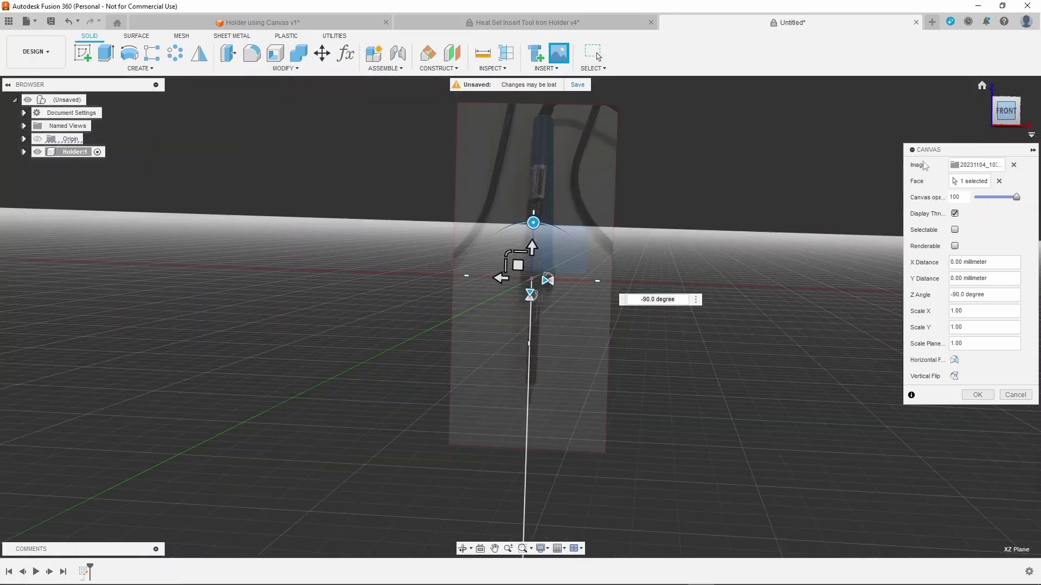
scroll(555, 367, "up", 2)
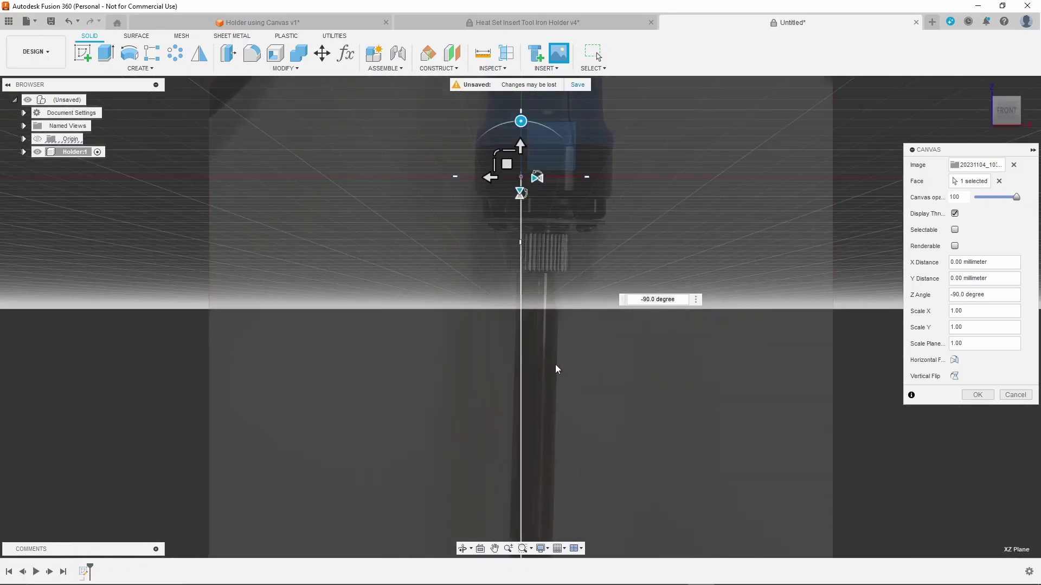
scroll(526, 344, "up", 2)
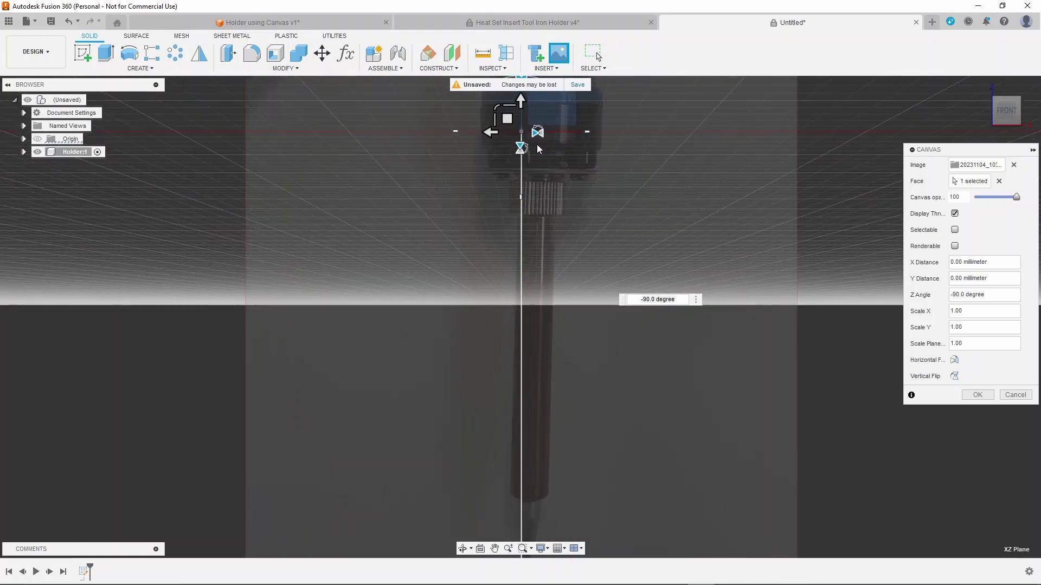
scroll(516, 382, "down", 1)
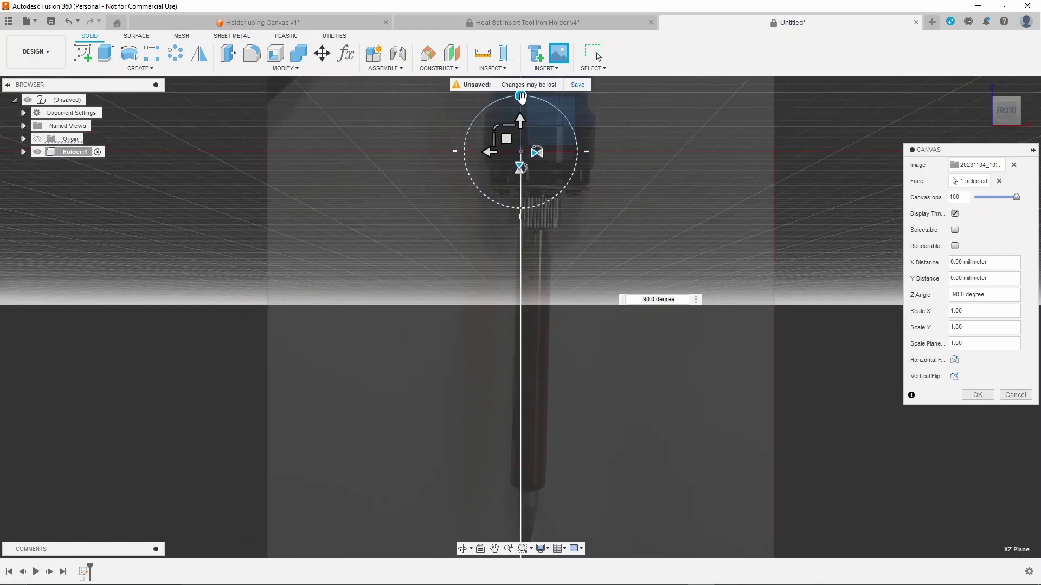
left_click_drag(521, 97, 521, 103)
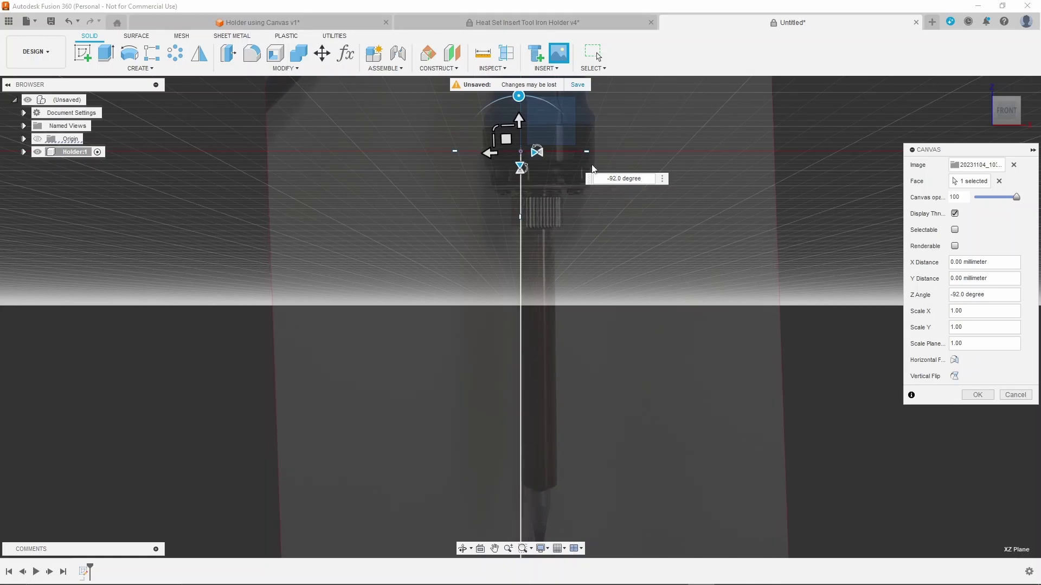
scroll(521, 328, "up", 5)
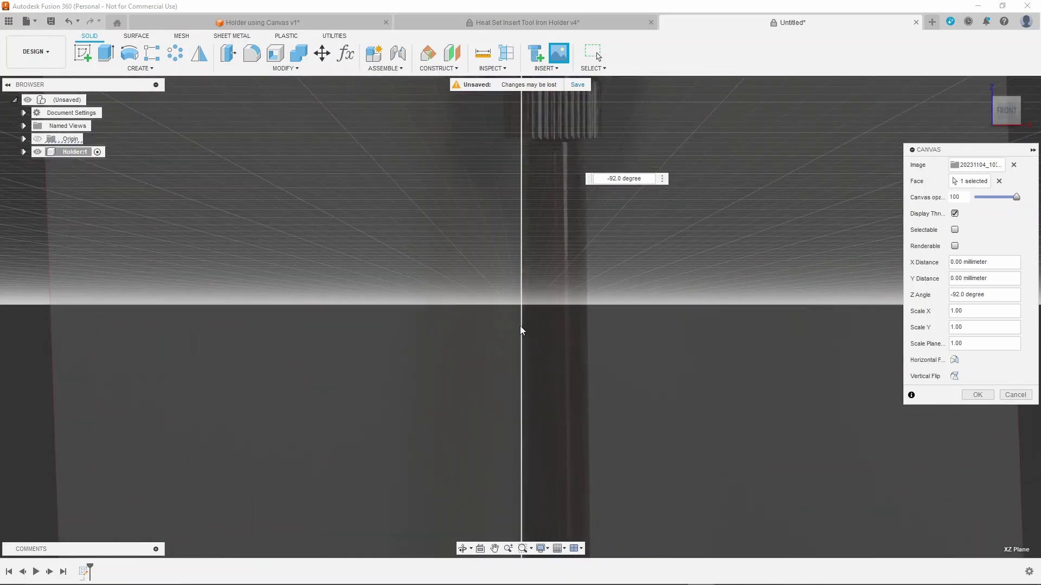
scroll(521, 329, "down", 3)
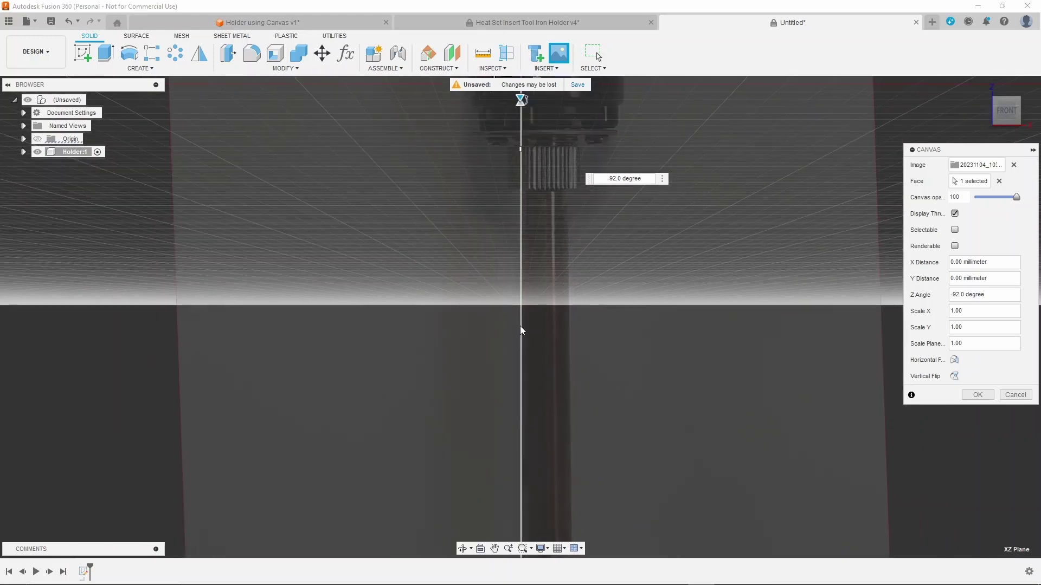
scroll(521, 329, "down", 1)
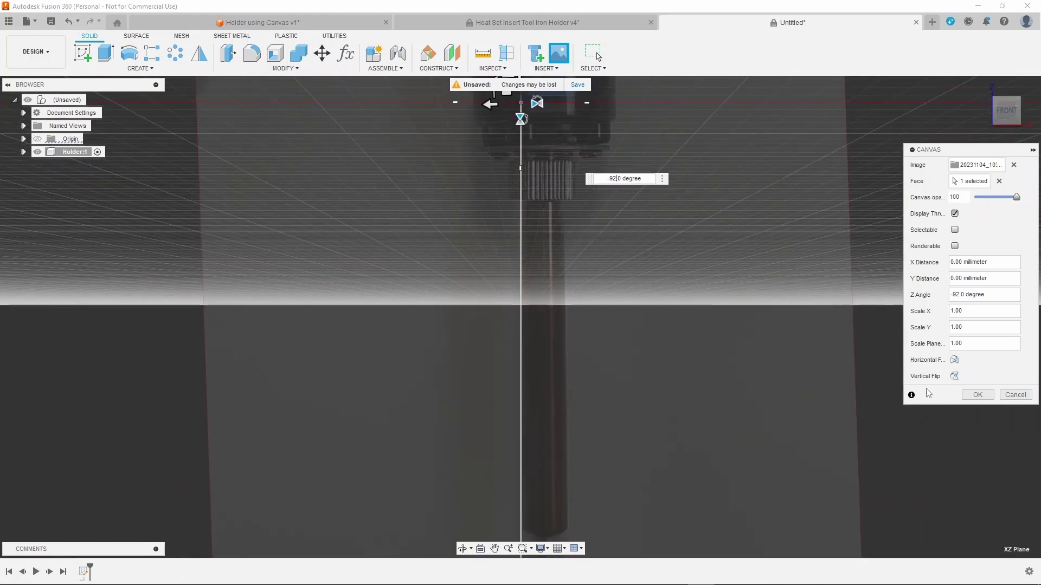
left_click(976, 395)
- Start calibrating the iron photo canvas from its context menu
left_click(25, 152)
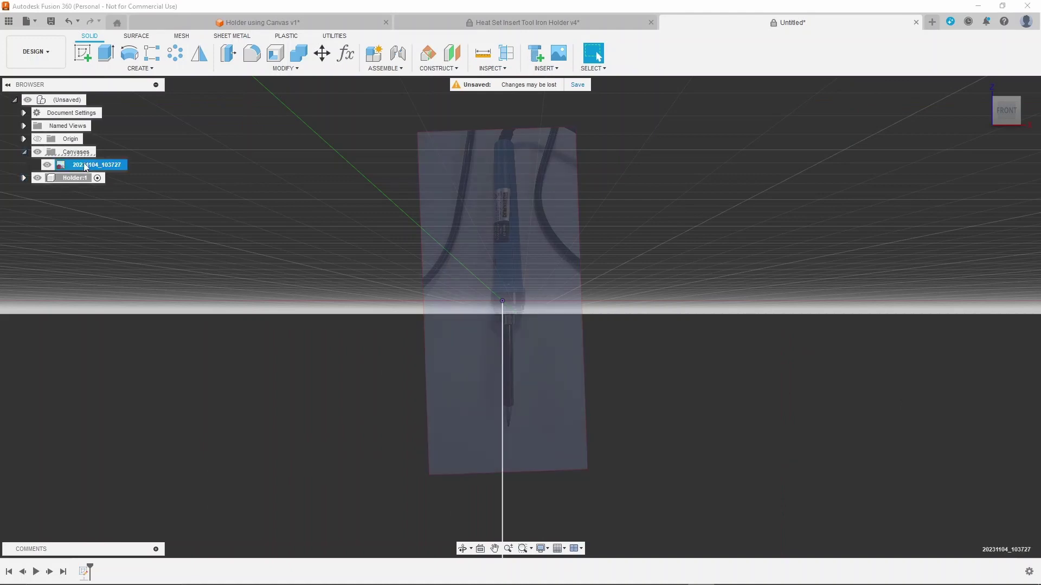
right_click(76, 163)
left_click(117, 202)
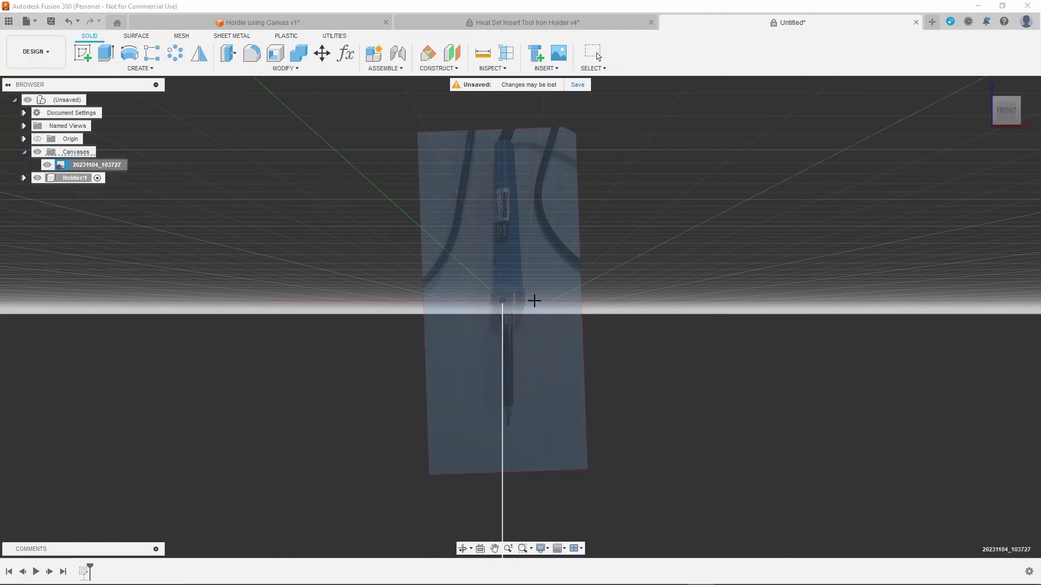
scroll(526, 300, "up", 5)
scroll(448, 330, "down", 5)
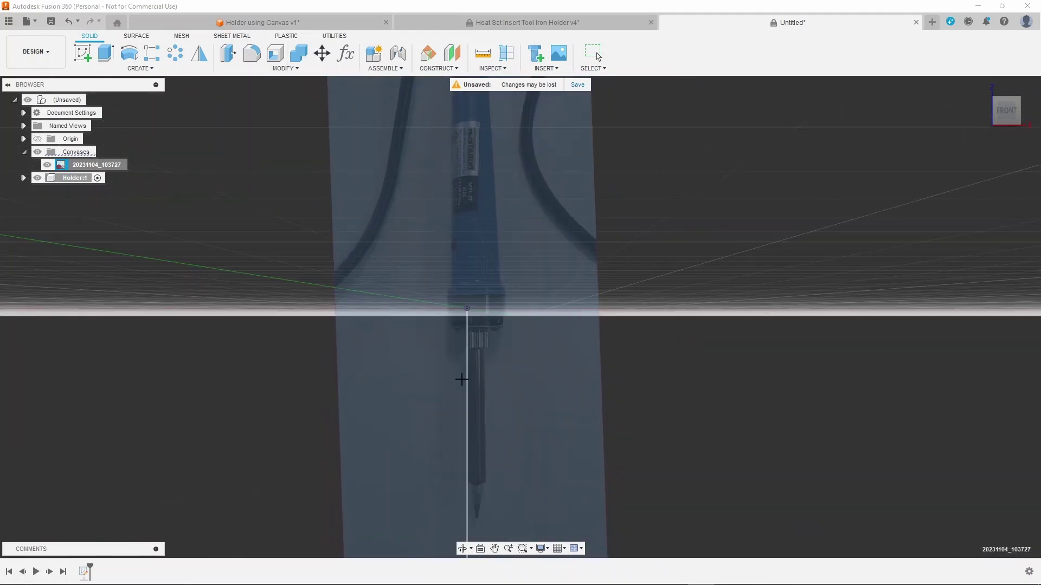
scroll(460, 379, "up", 5)
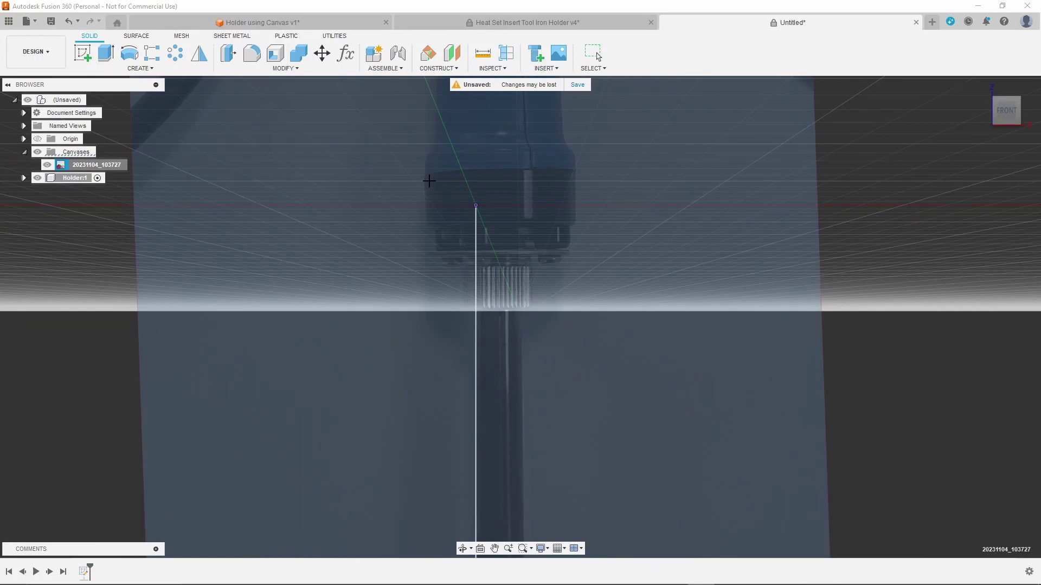
- Calibrate the canvas with two points across the iron's grip set 28 mm apart
left_click(423, 177)
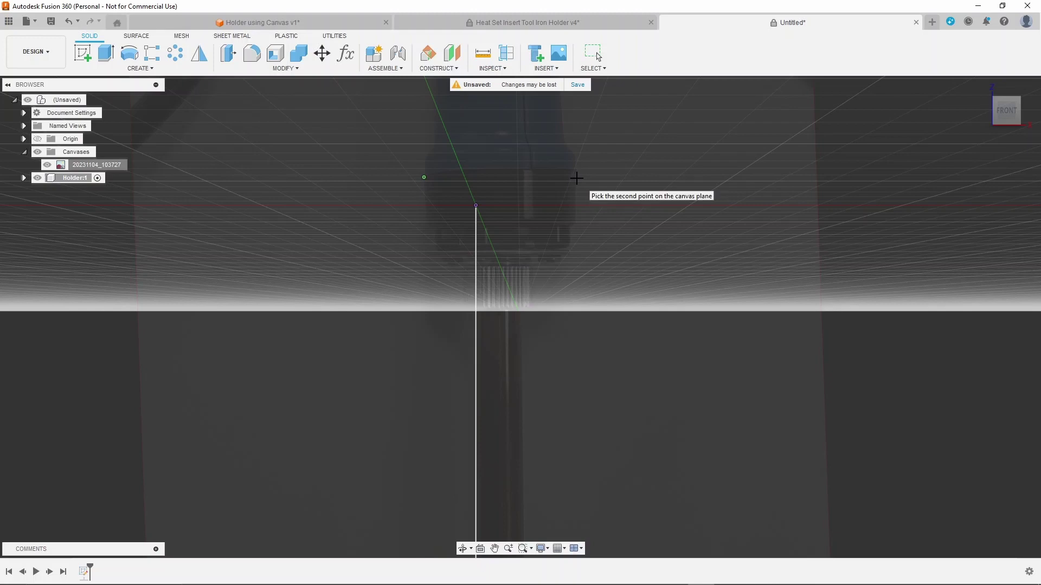
left_click(576, 178)
type("28")
key("Return")
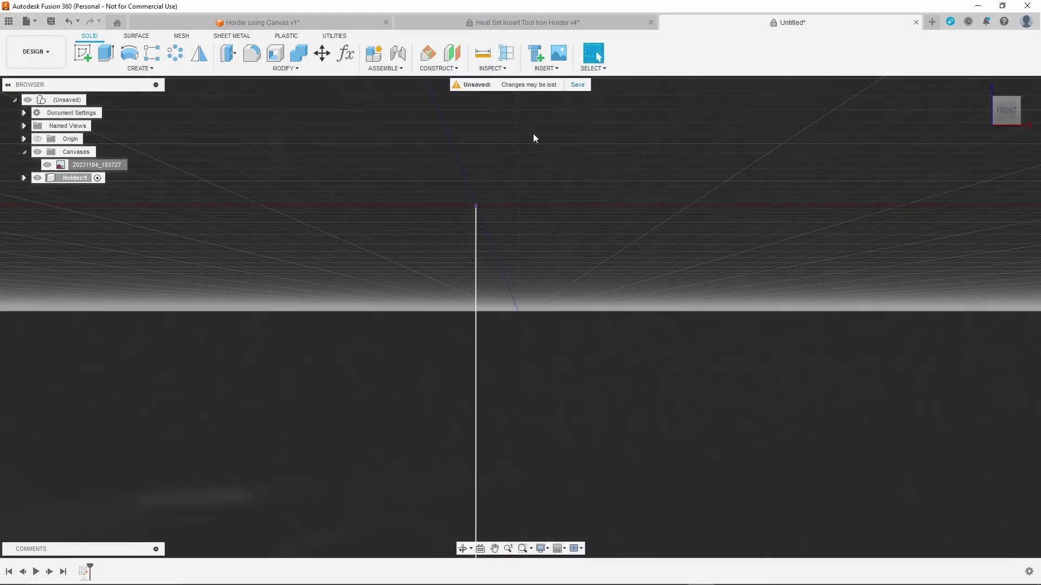
scroll(529, 373, "down", 5)
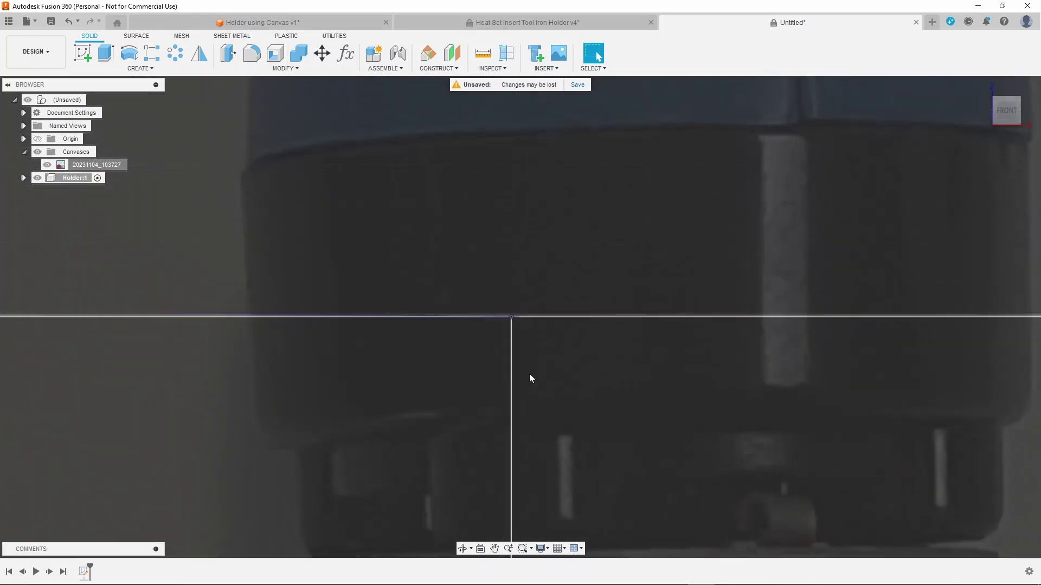
scroll(453, 318, "down", 2)
scroll(453, 321, "down", 5)
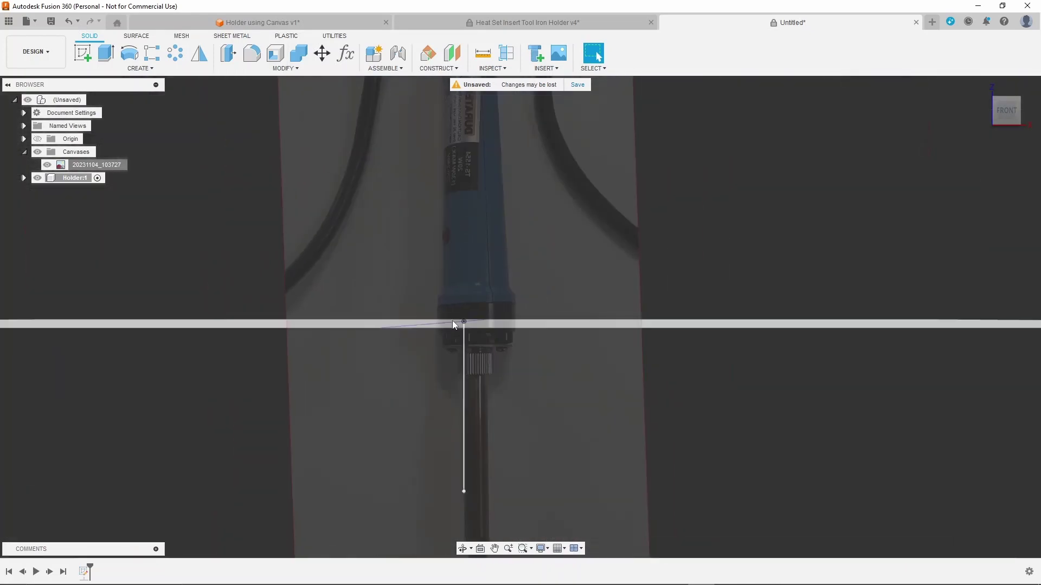
scroll(484, 333, "down", 3)
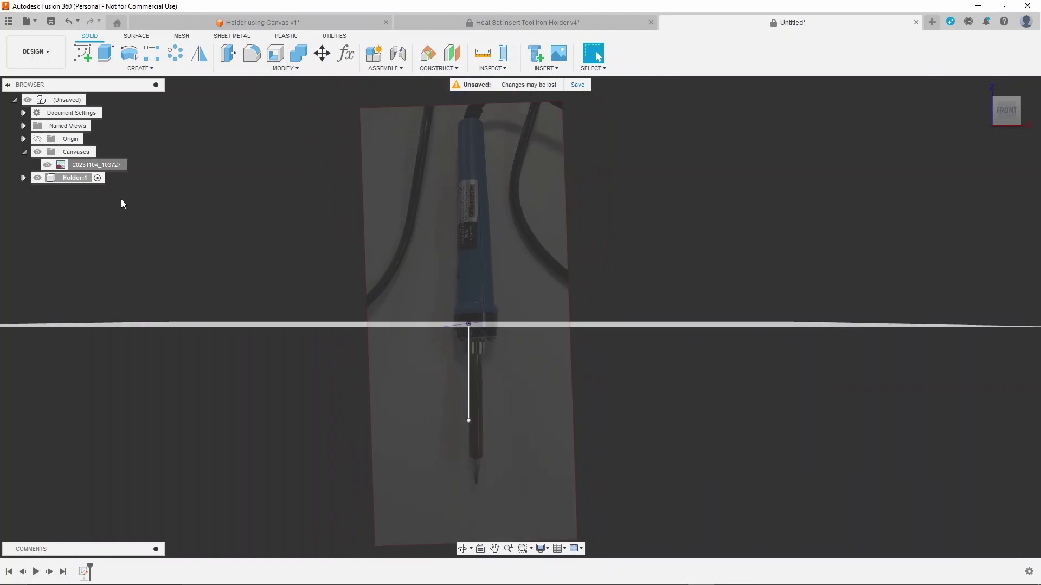
- Start a front-plane sketch with a horizontal base line from the origin to the grip's right edge
left_click(83, 53)
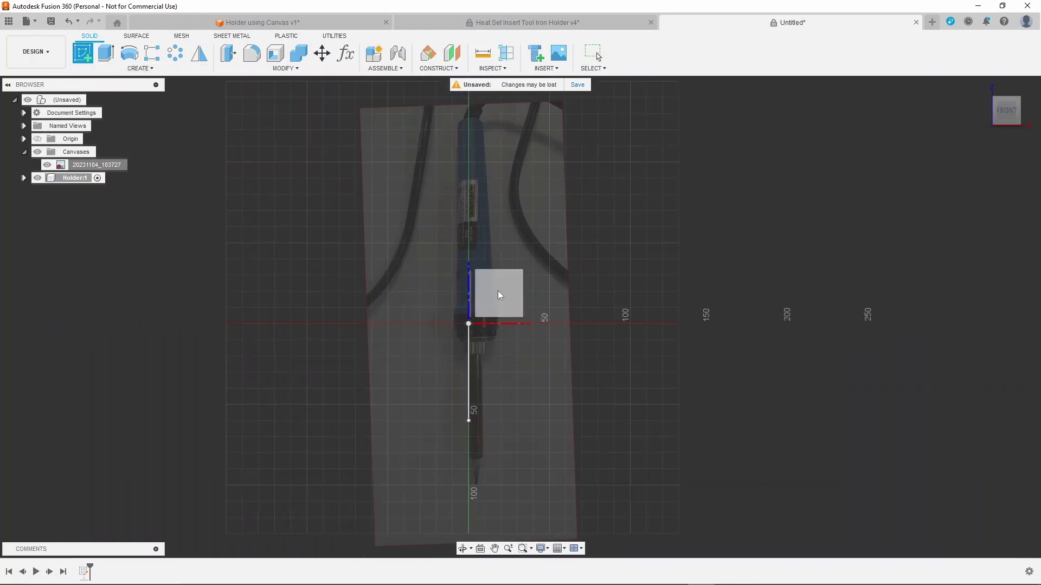
left_click(481, 350)
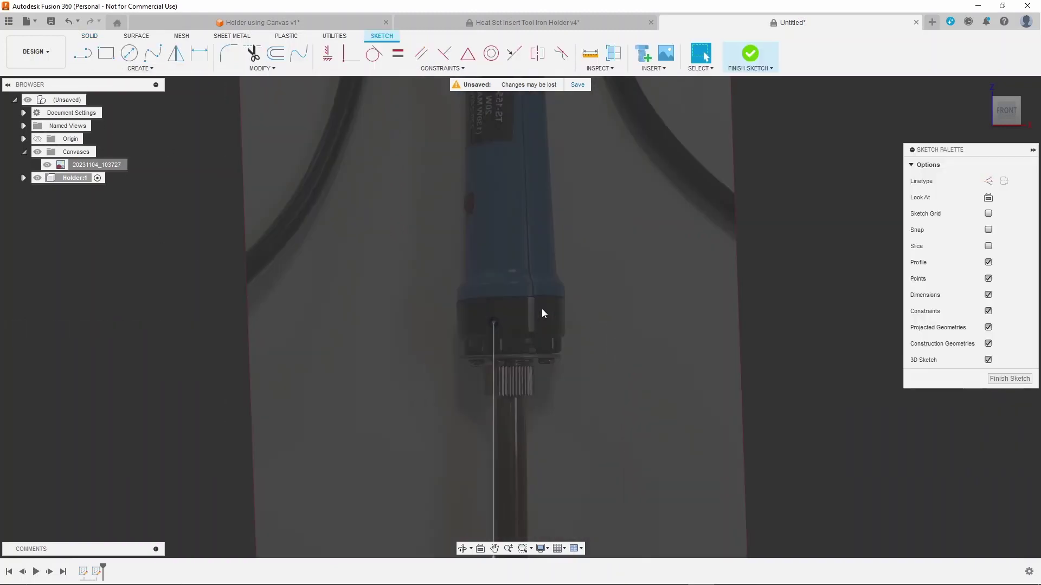
scroll(542, 311, "up", 3)
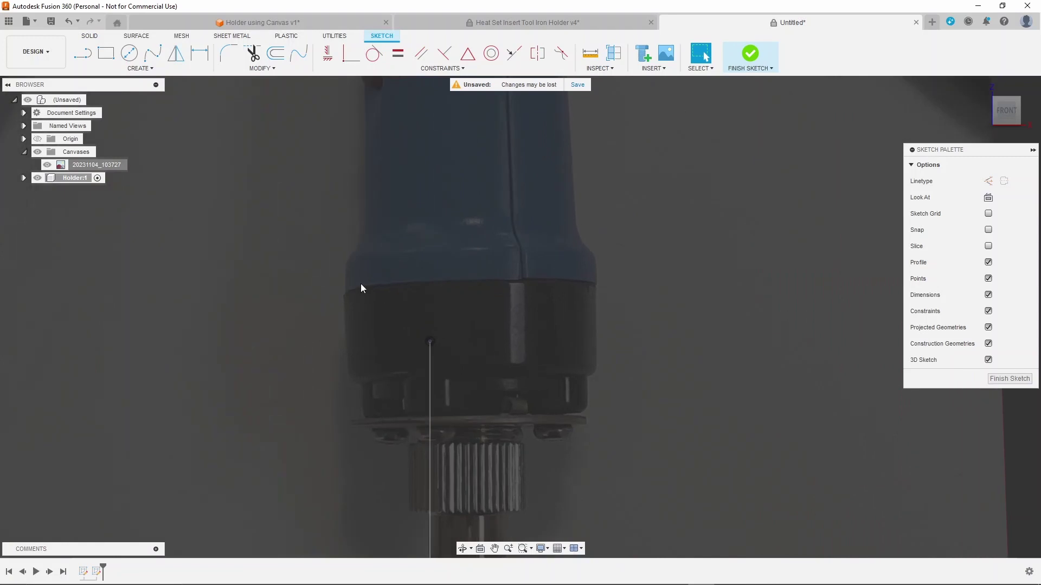
left_click(78, 52)
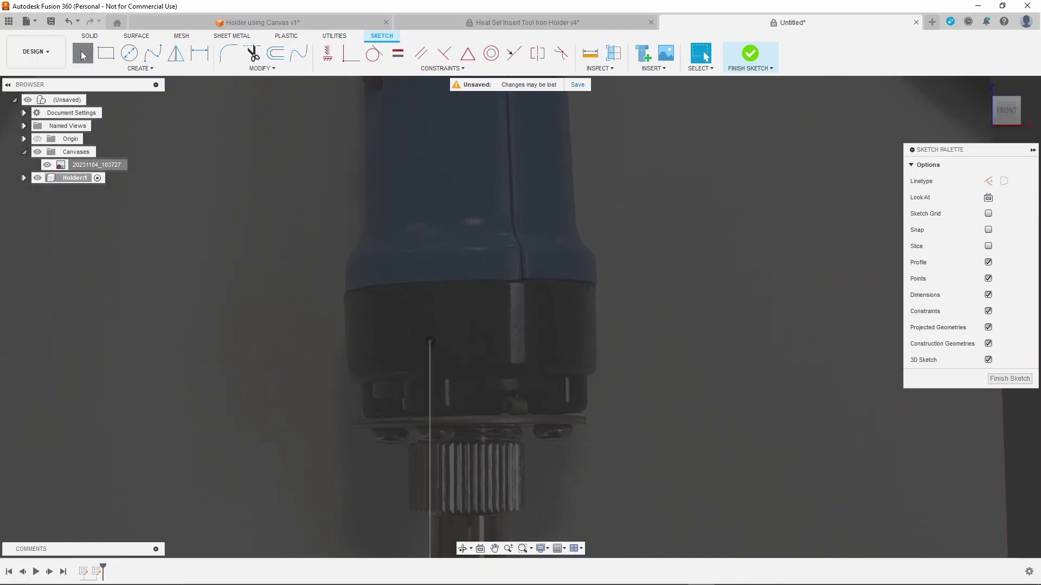
left_click(348, 374)
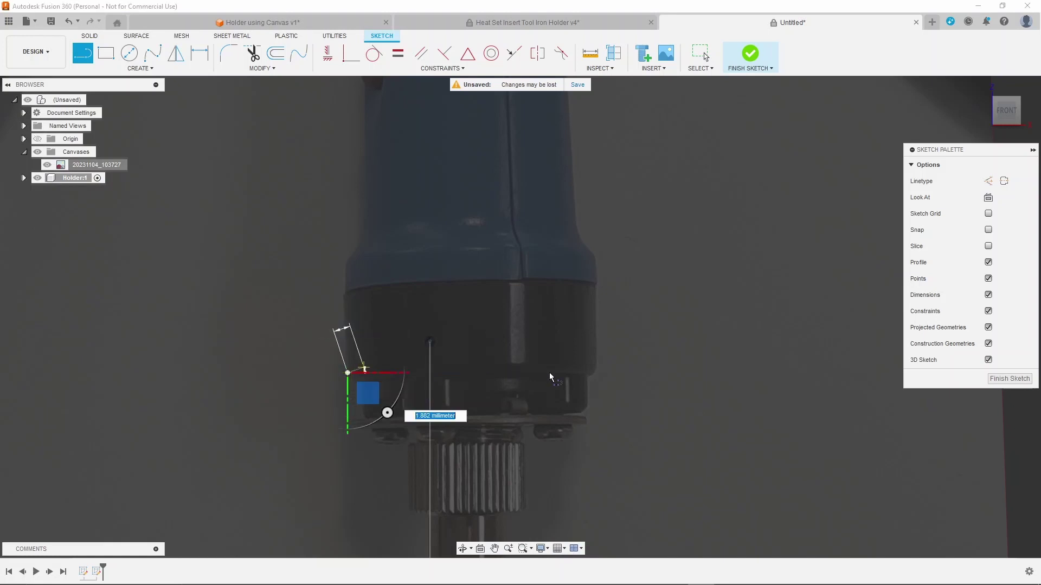
left_click(598, 372)
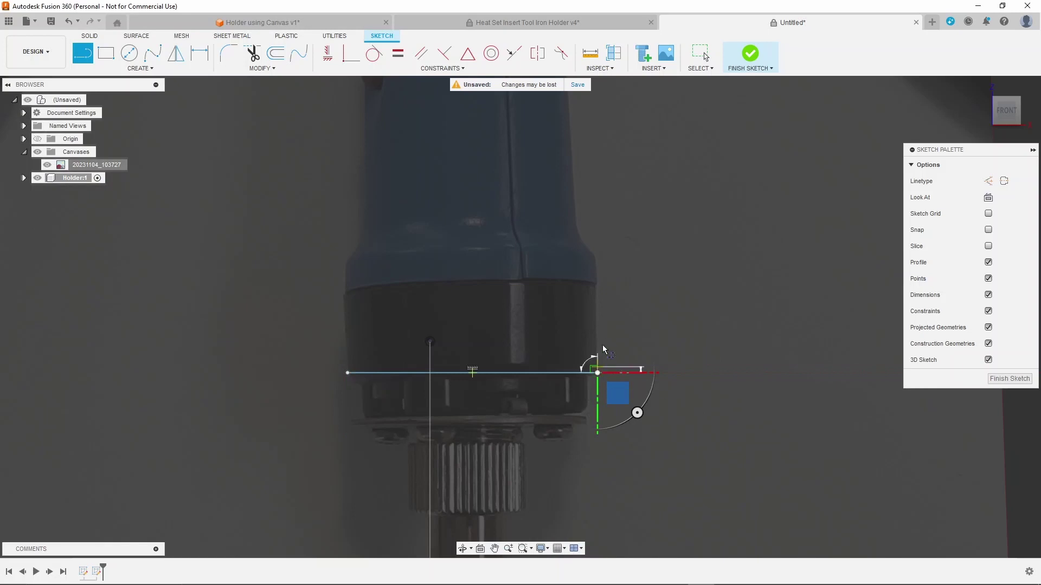
key("Escape")
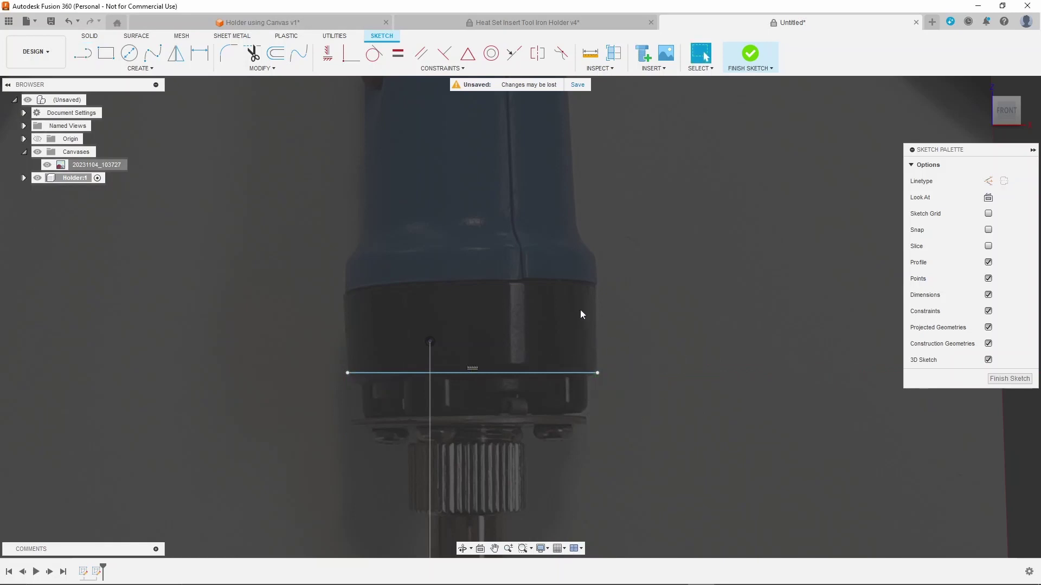
scroll(548, 459, "down", 2)
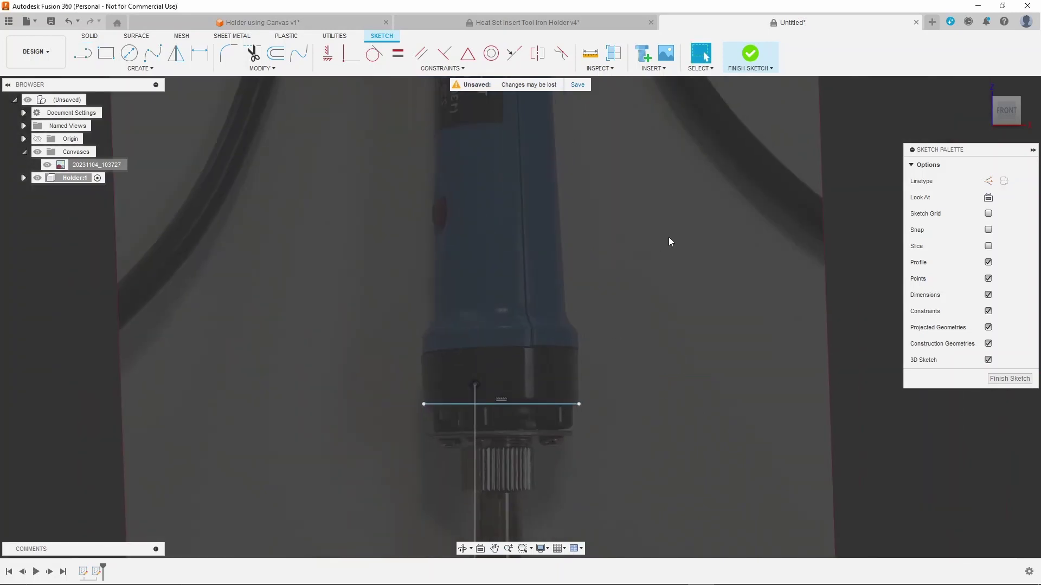
- Draw a 30 mm vertical line up from the base line's midpoint
key("l")
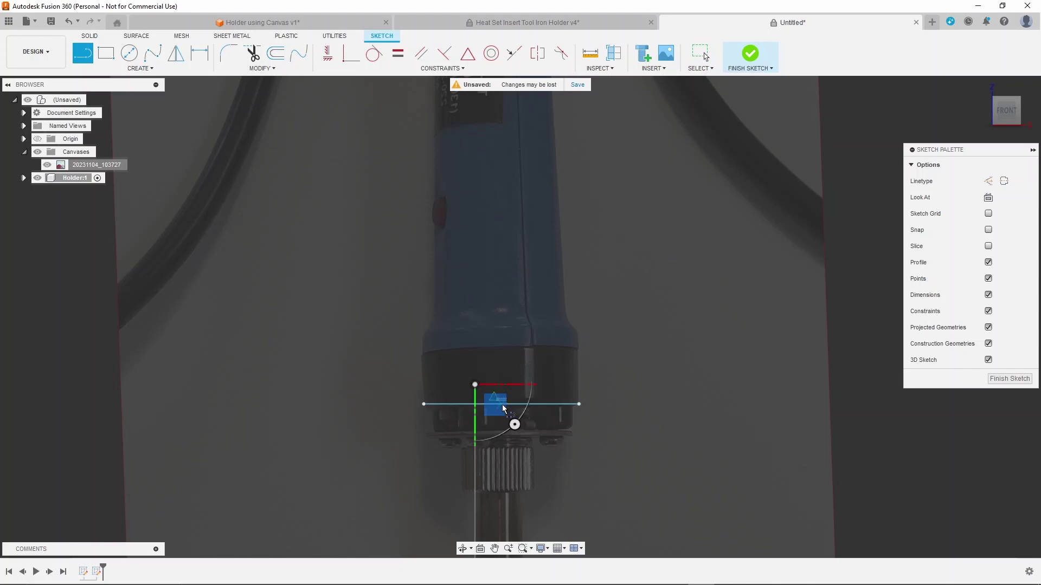
left_click(501, 404)
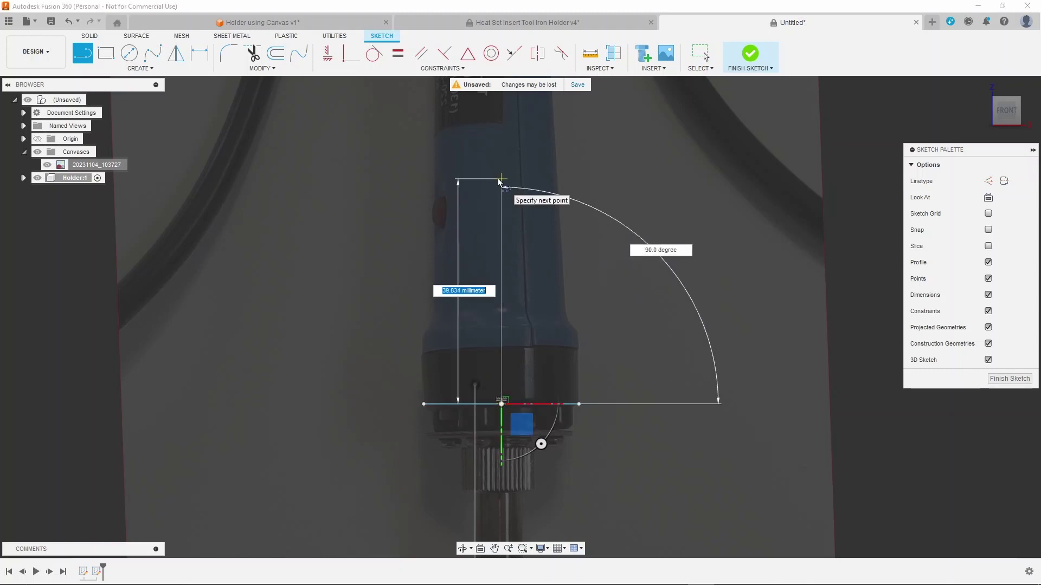
type("30")
key("Return")
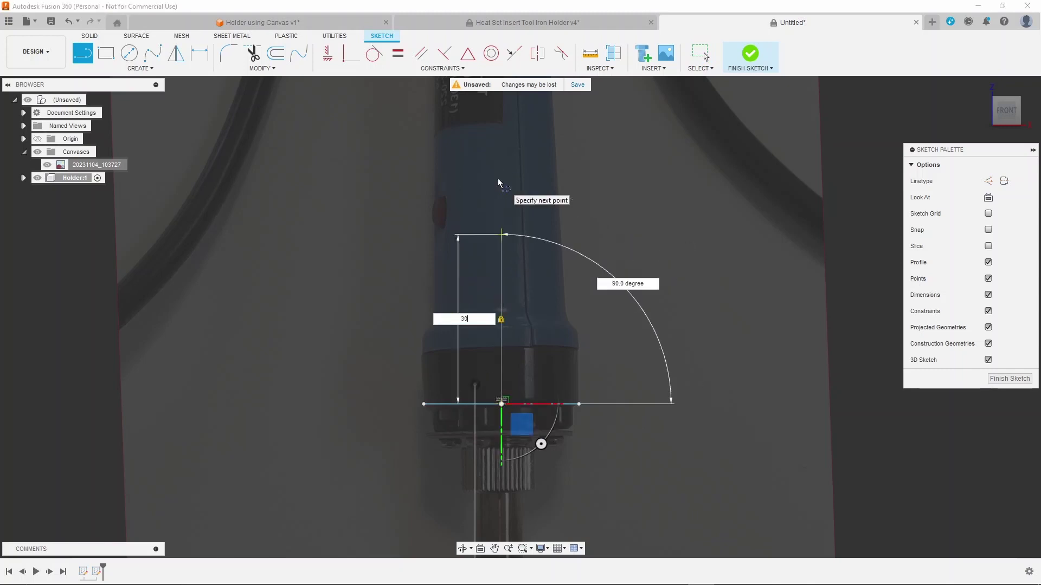
key("Escape")
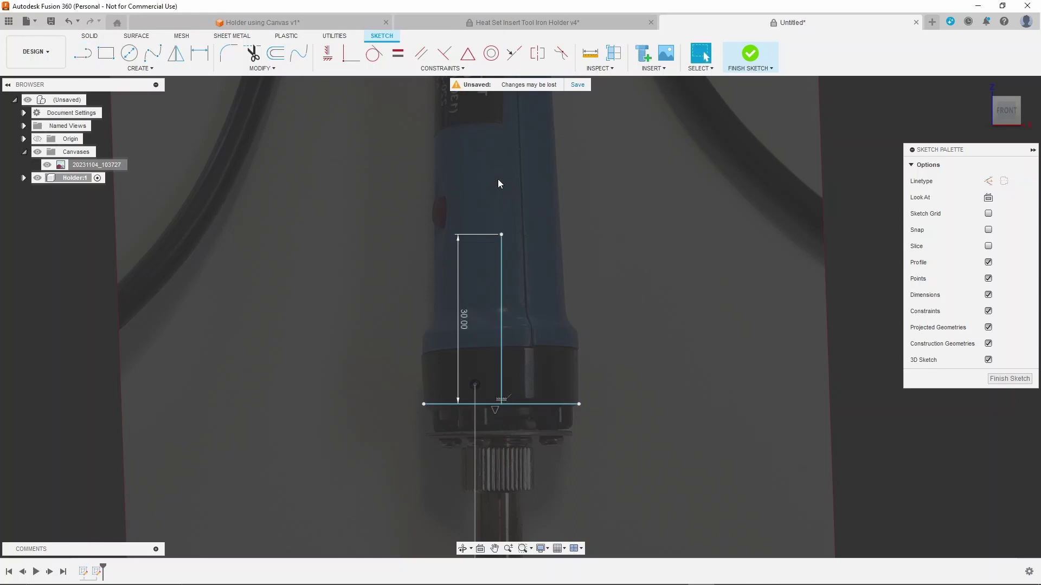
- Add a horizontal top line from the 30 mm line's top and a vertical line up the grip's edge
key("l")
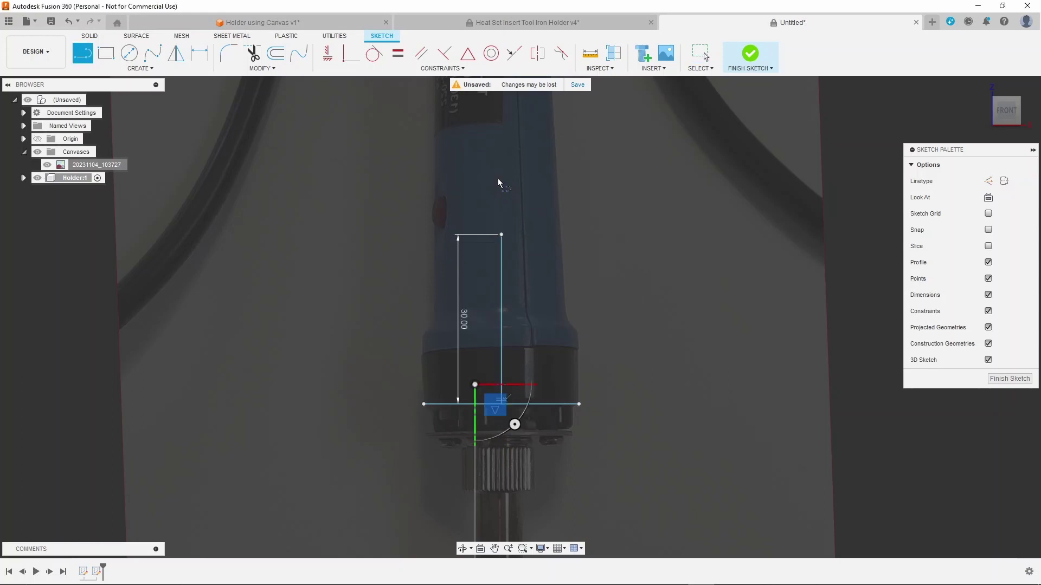
left_click(501, 235)
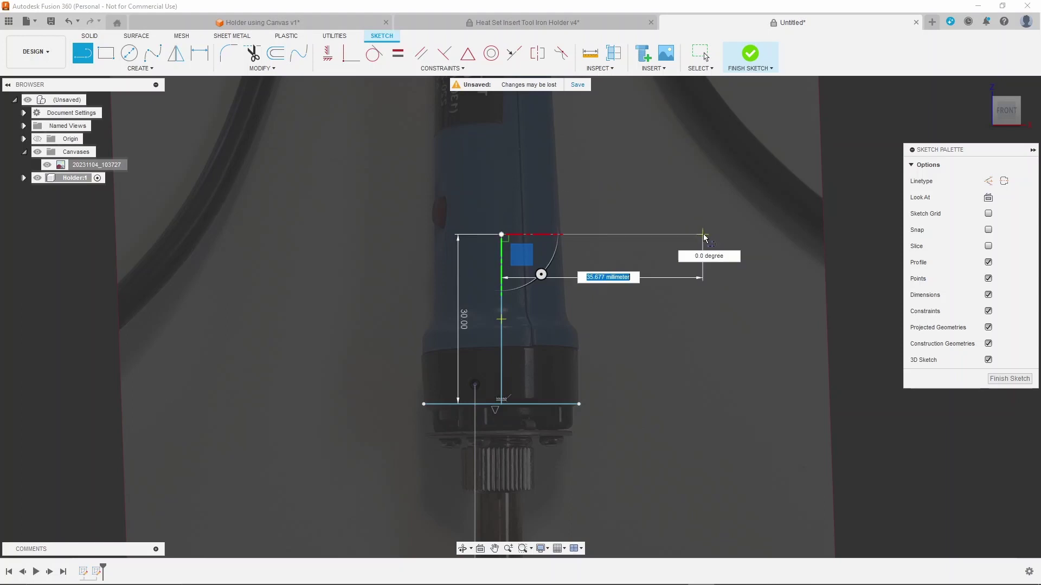
left_click(703, 234)
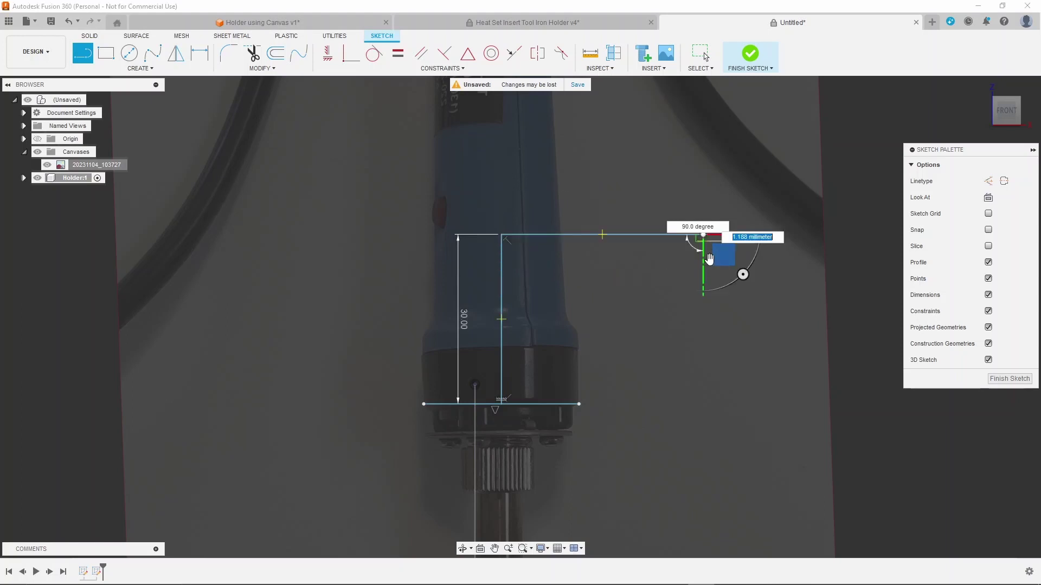
key("Escape")
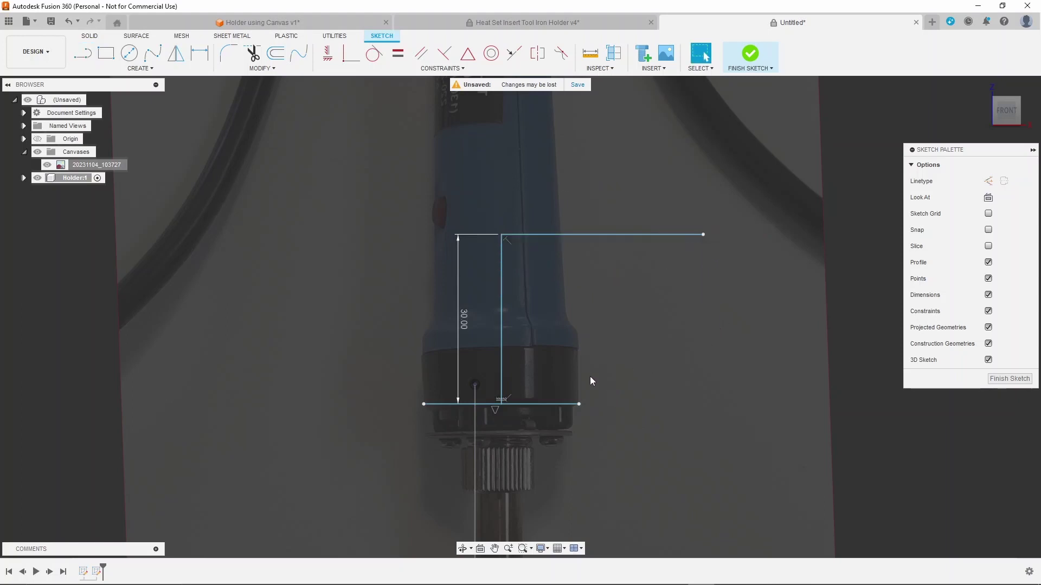
scroll(590, 377, "up", 2)
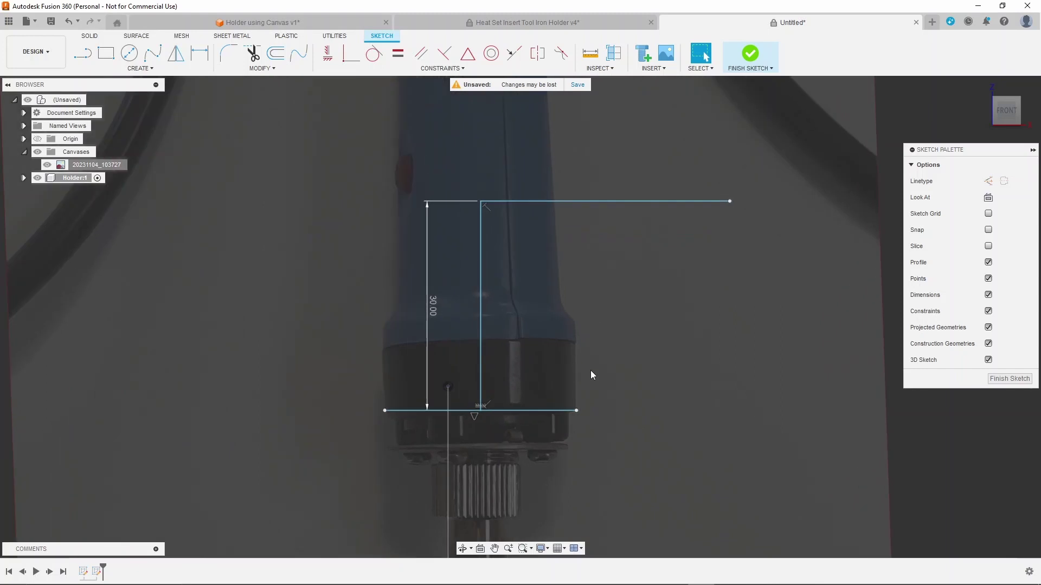
key("l")
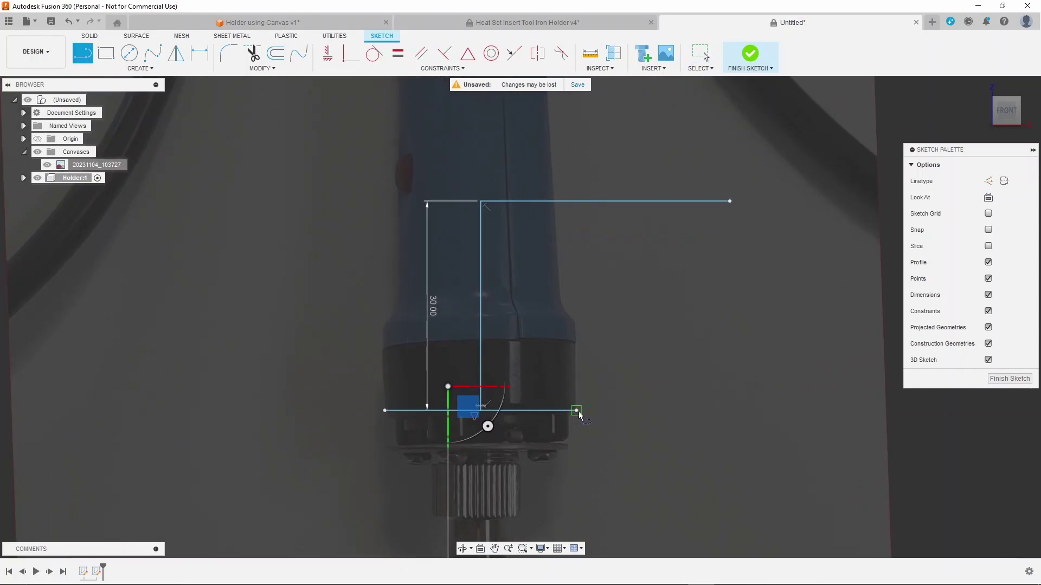
left_click(577, 410)
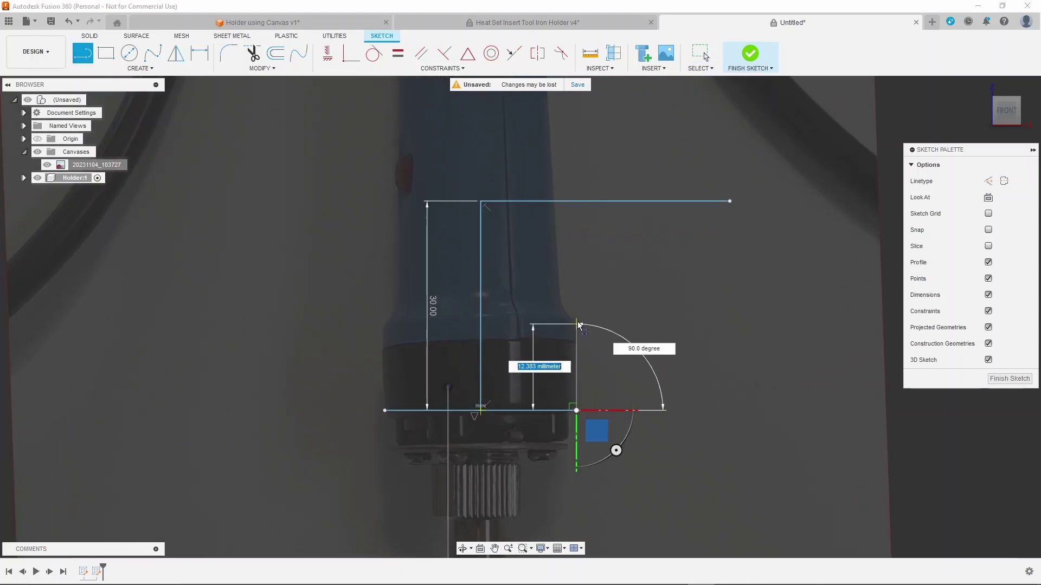
left_click(576, 321)
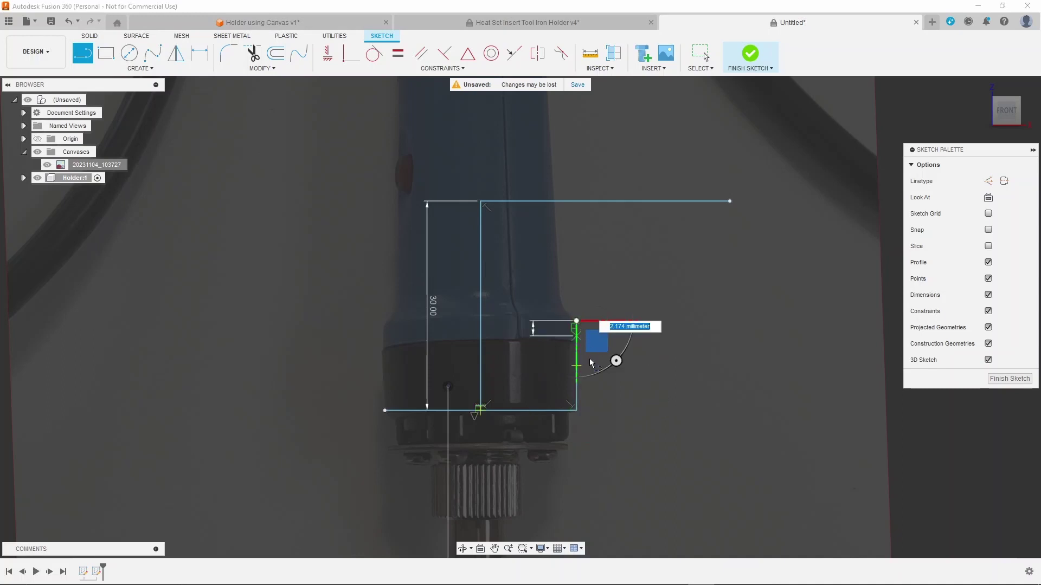
key("Escape")
- Draw a slanted line from the top line along the grip outline
key("l")
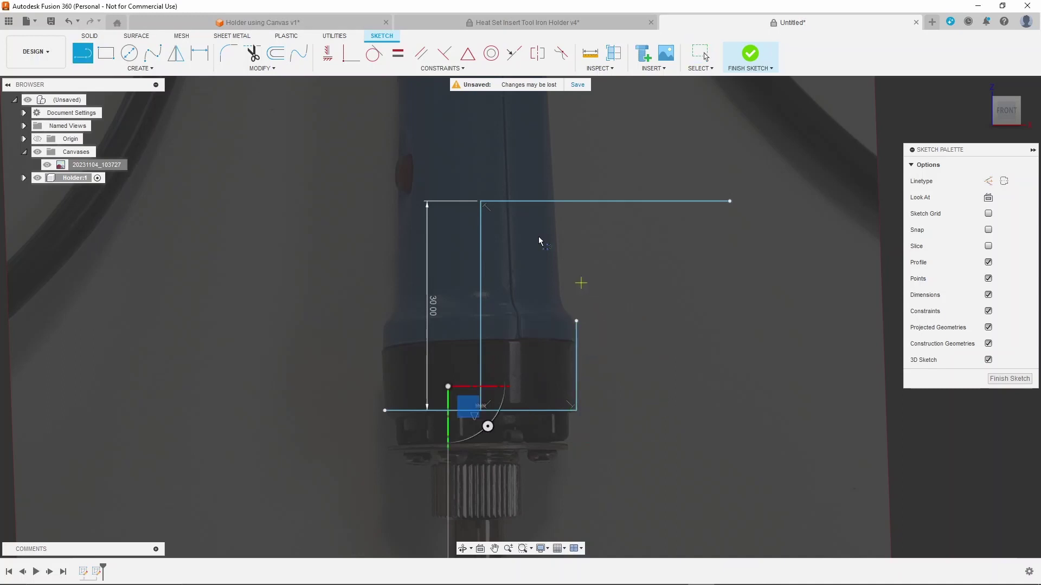
scroll(557, 205, "up", 3)
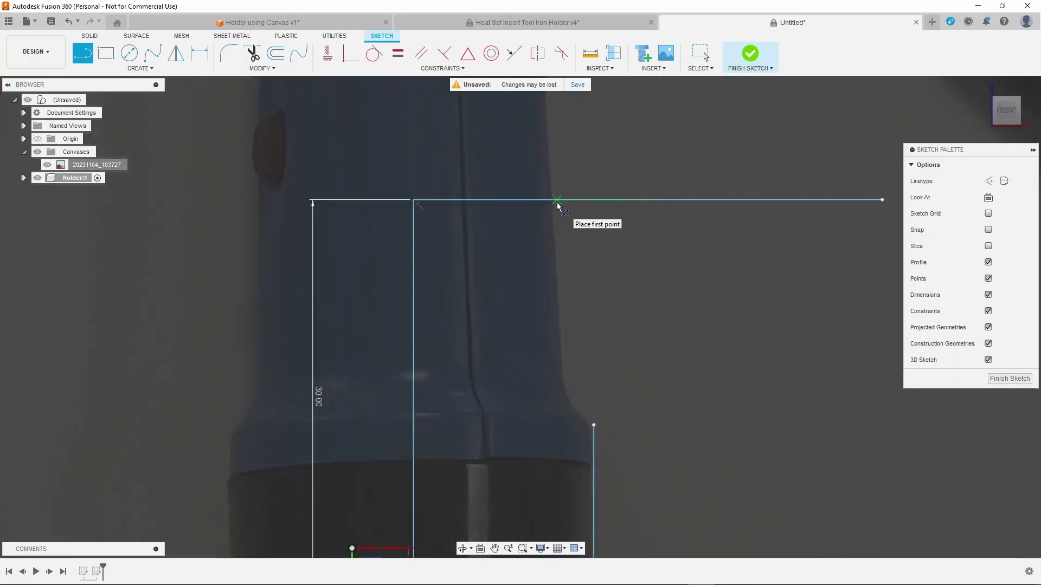
left_click(554, 200)
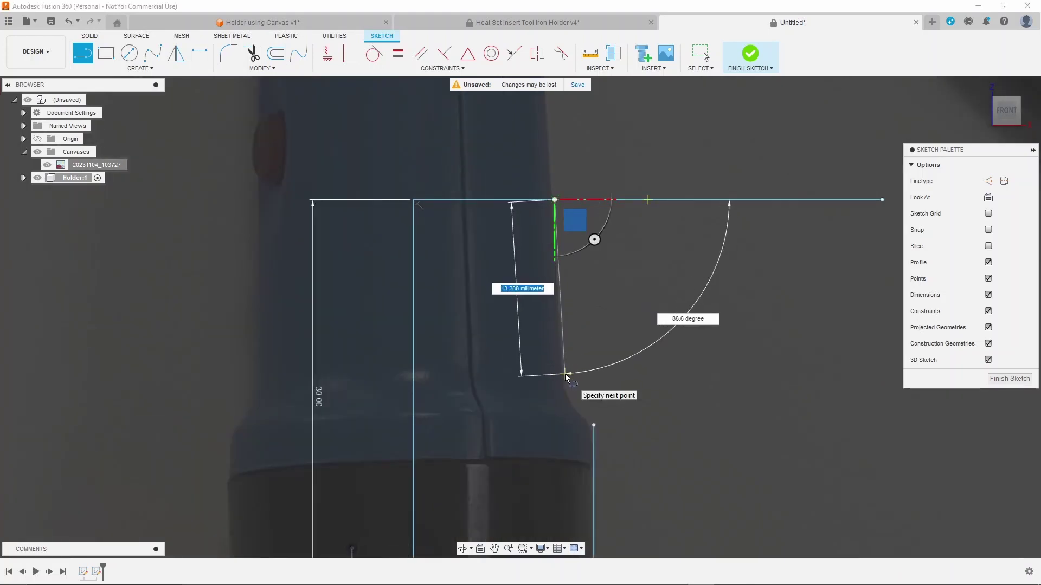
left_click(564, 374)
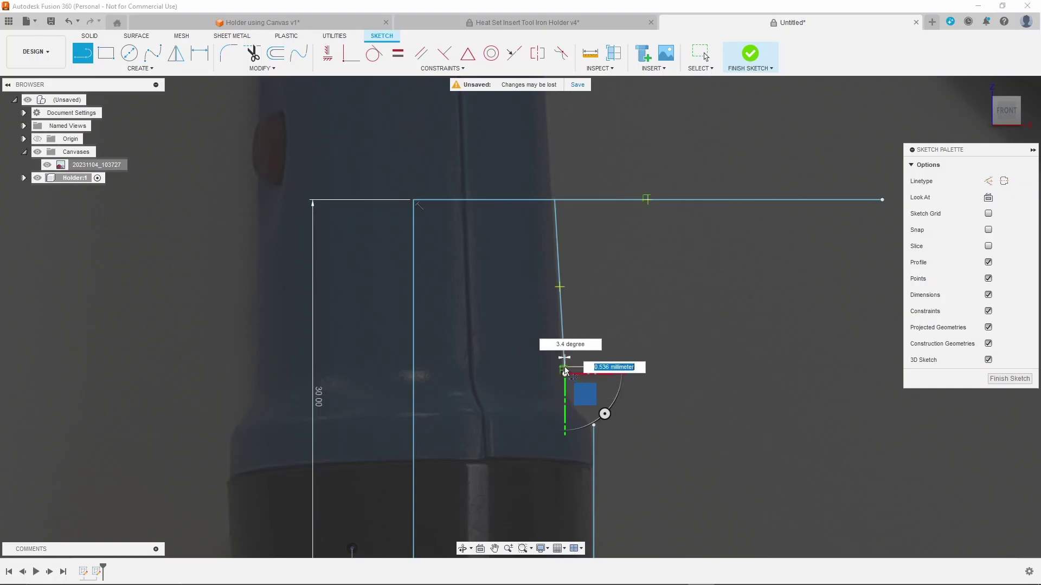
key("Escape")
- Trace the grip's flaring shoulder with a fit-point spline ending on the vertical line to close the profile
left_click(153, 52)
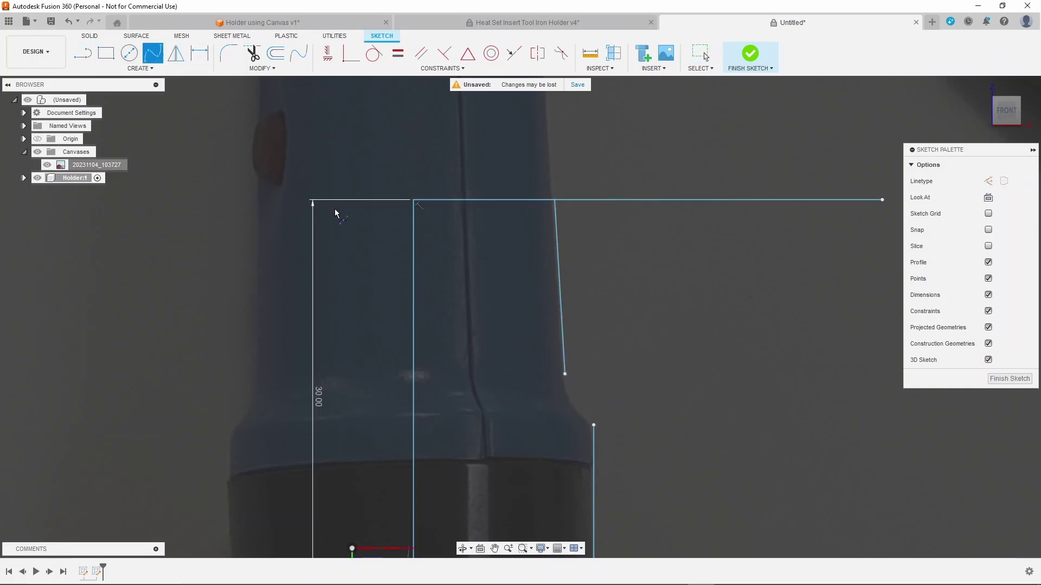
left_click_drag(564, 374, 570, 398)
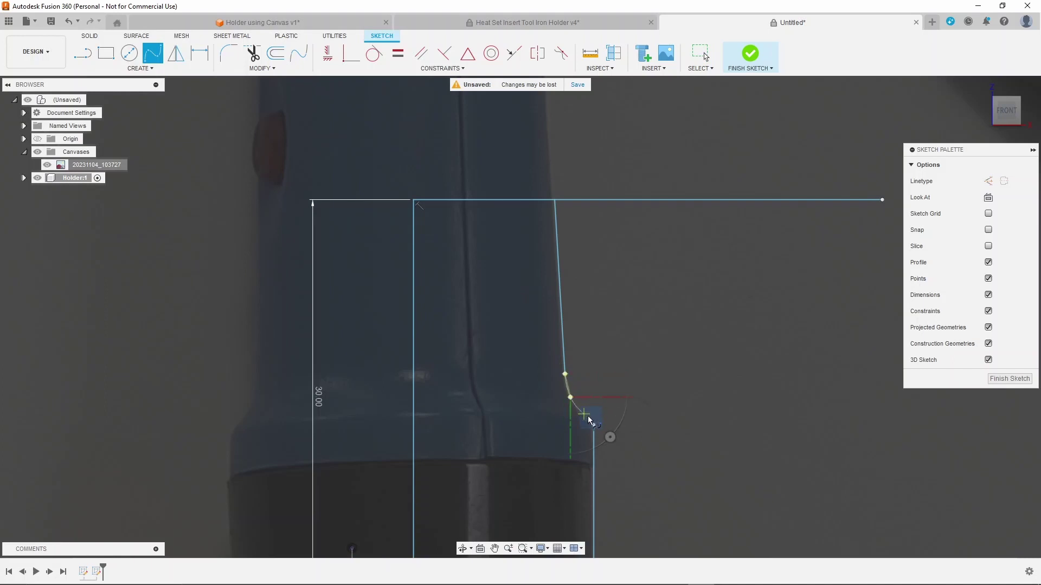
left_click(585, 415)
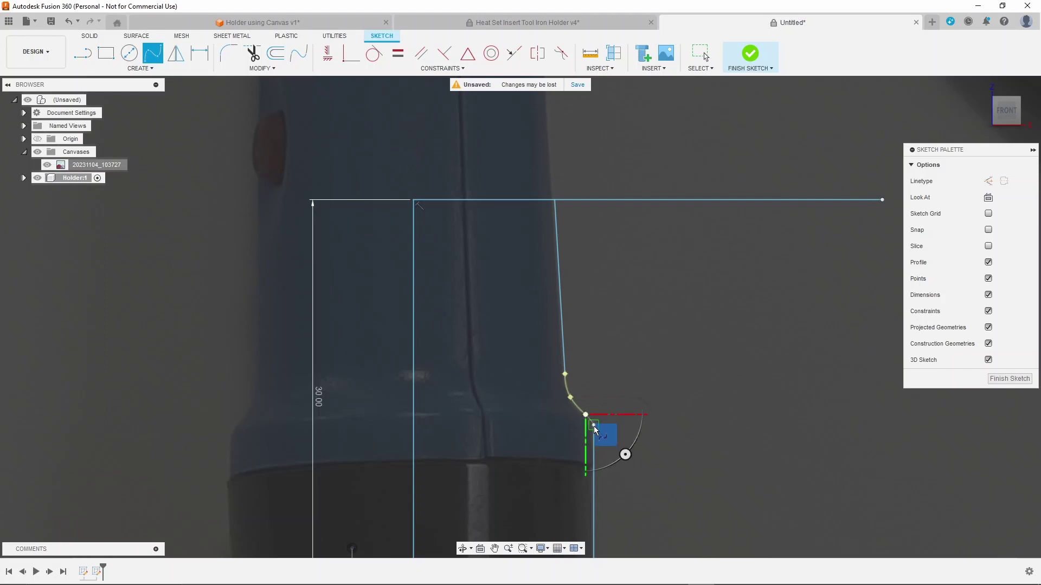
left_click(594, 424)
key("Escape")
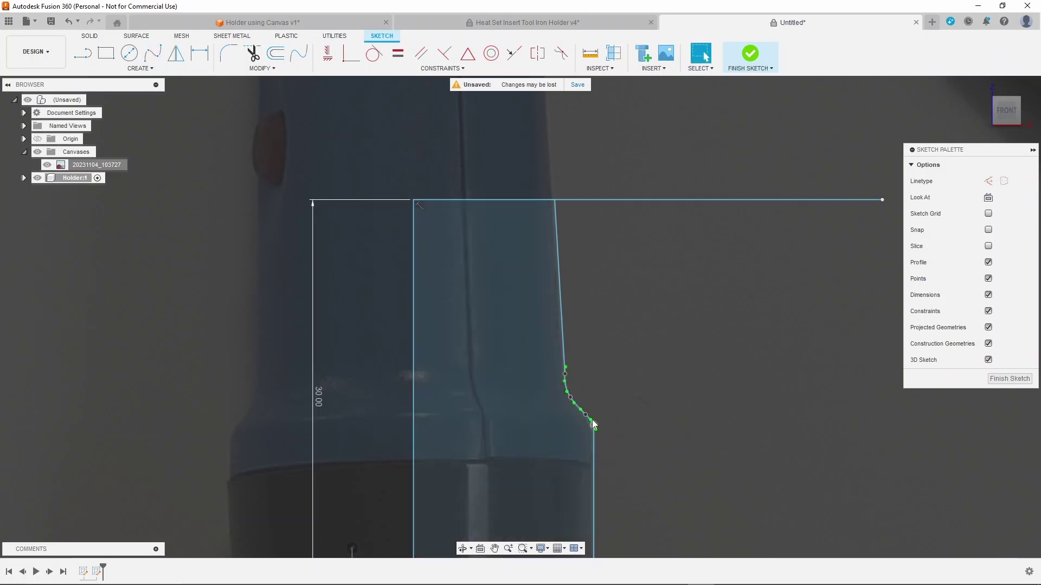
scroll(498, 238, "down", 2)
scroll(499, 242, "down", 1)
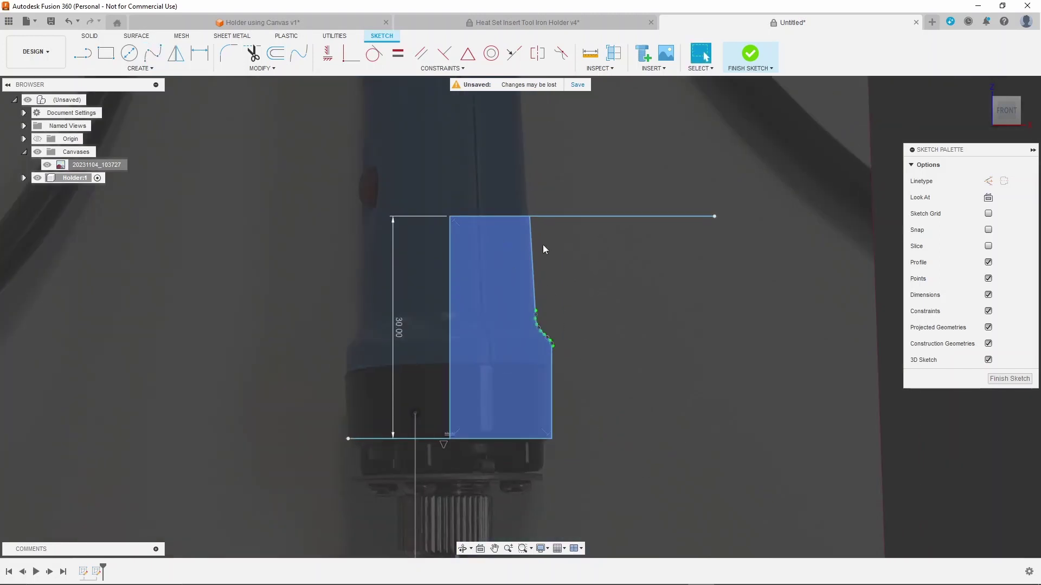
scroll(601, 312, "up", 3)
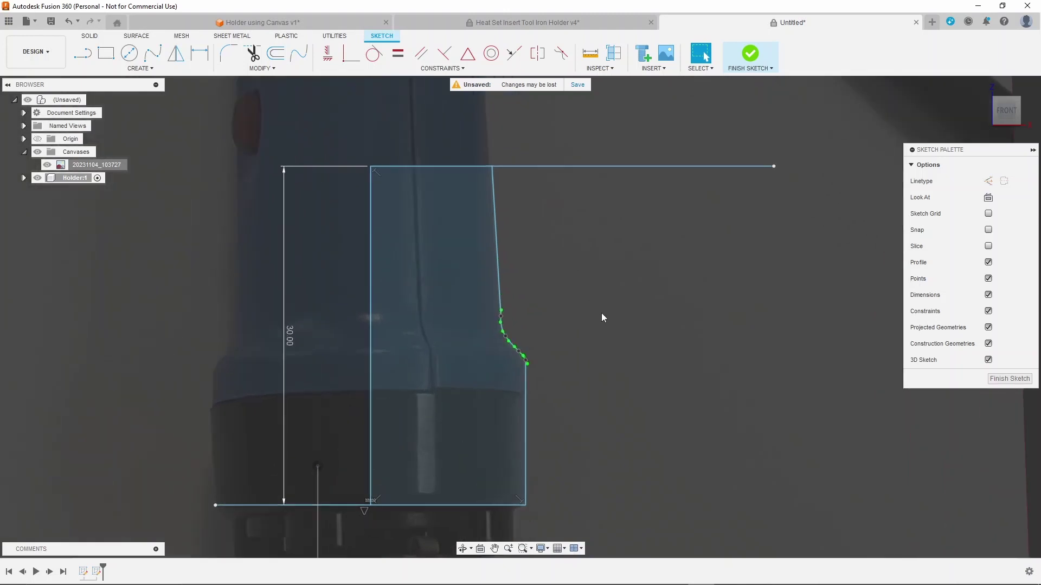
scroll(520, 239, "down", 3)
scroll(528, 421, "up", 6)
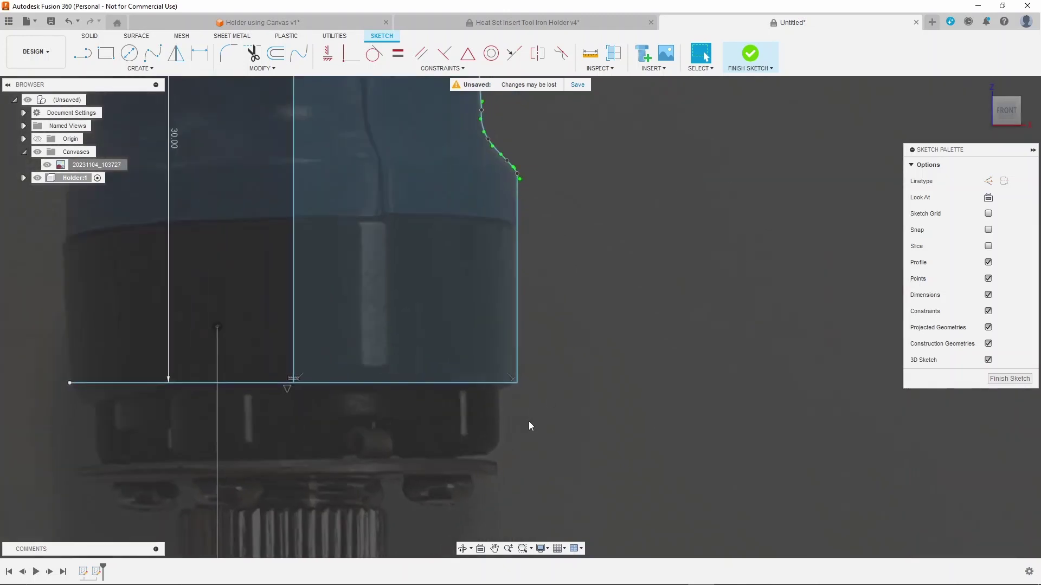
- Trace the rounded bottom-right corner with a short three-point spline
left_click(153, 53)
left_click(182, 316)
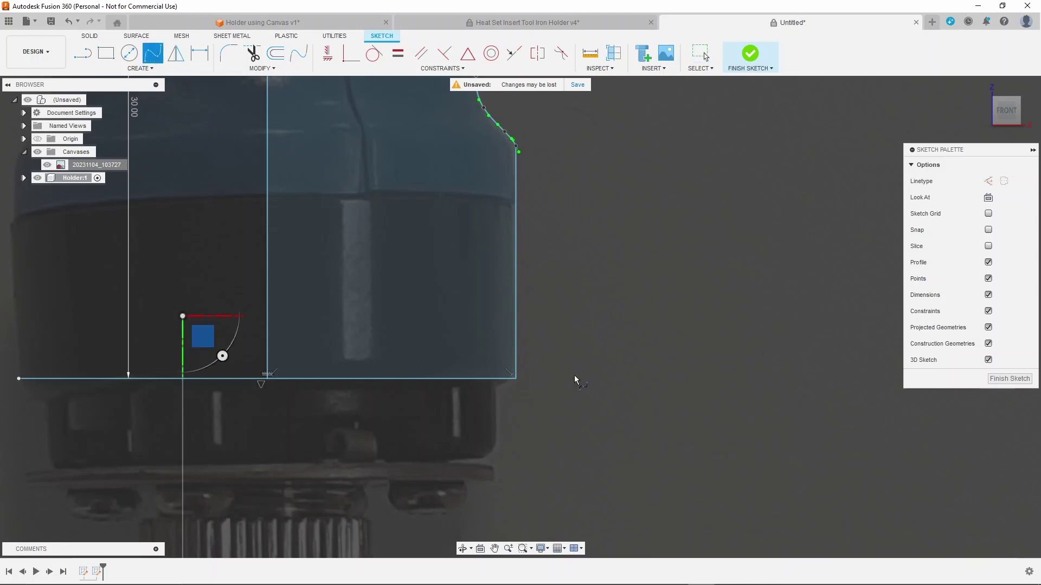
left_click(515, 378)
left_click(511, 385)
left_click(502, 388)
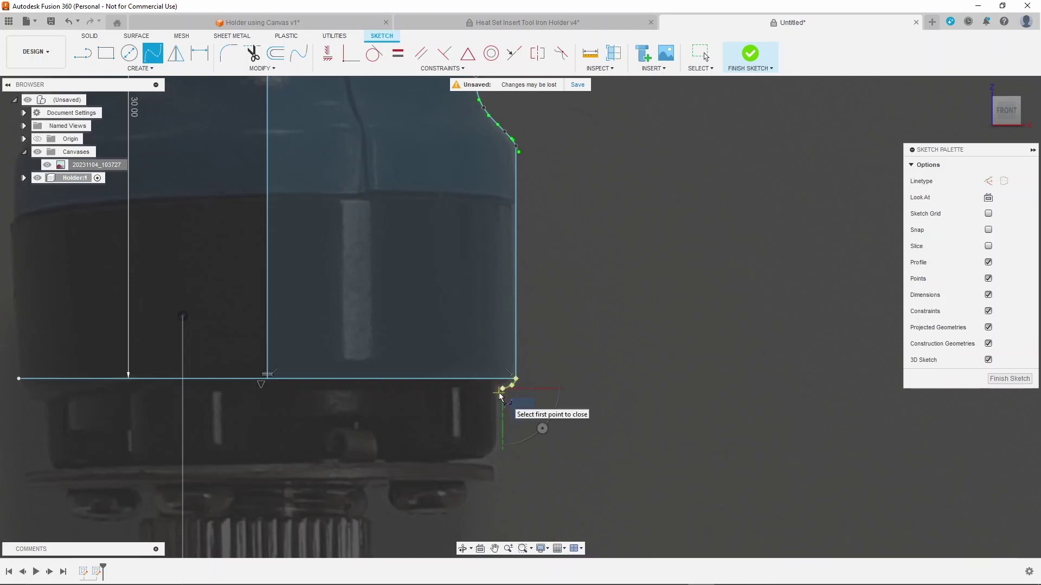
key("Escape")
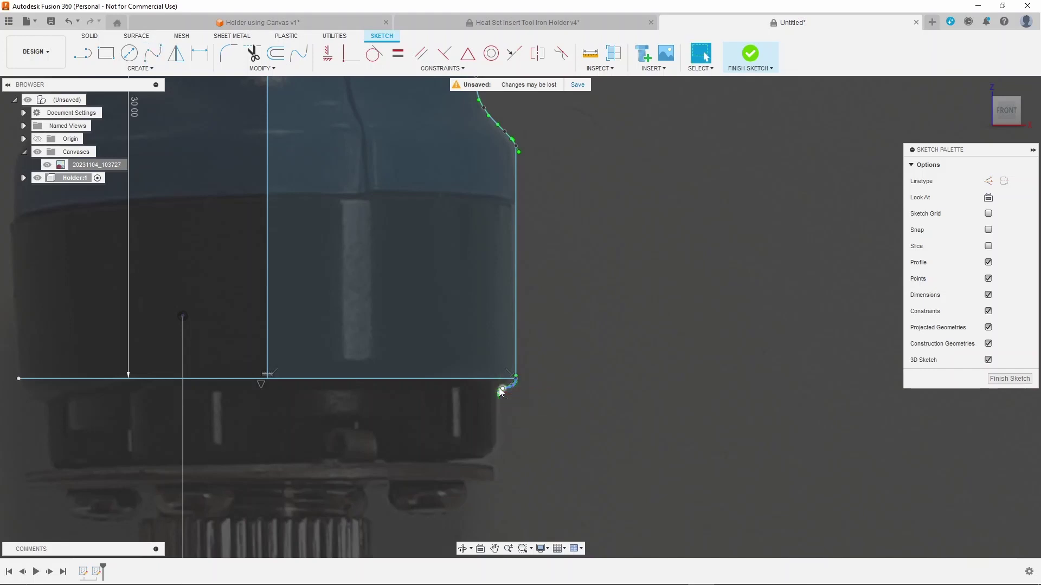
- Draw a 2 mm line down from the spline's end, then a long horizontal line to the right
left_click(82, 52)
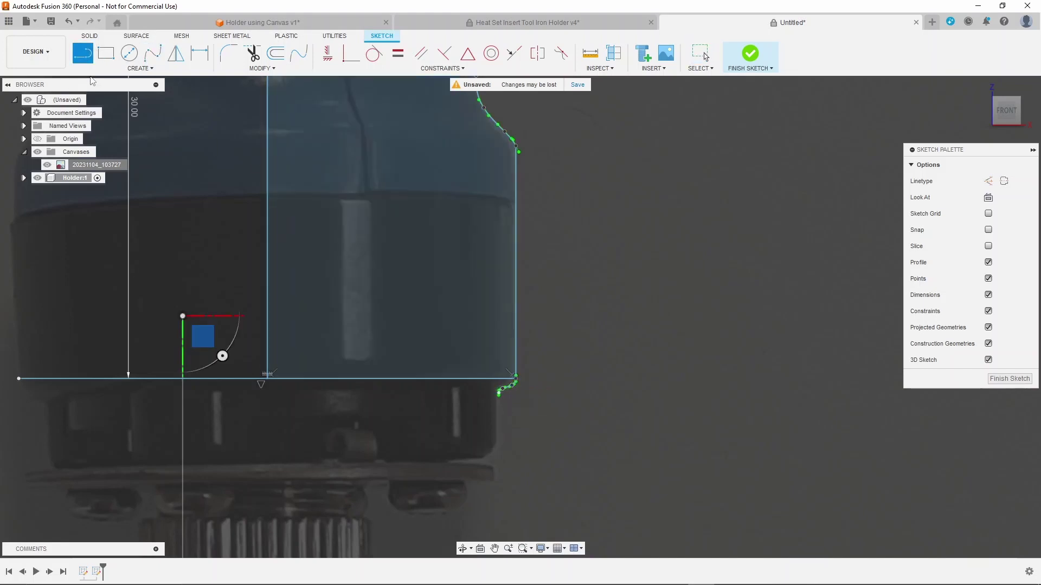
left_click(499, 393)
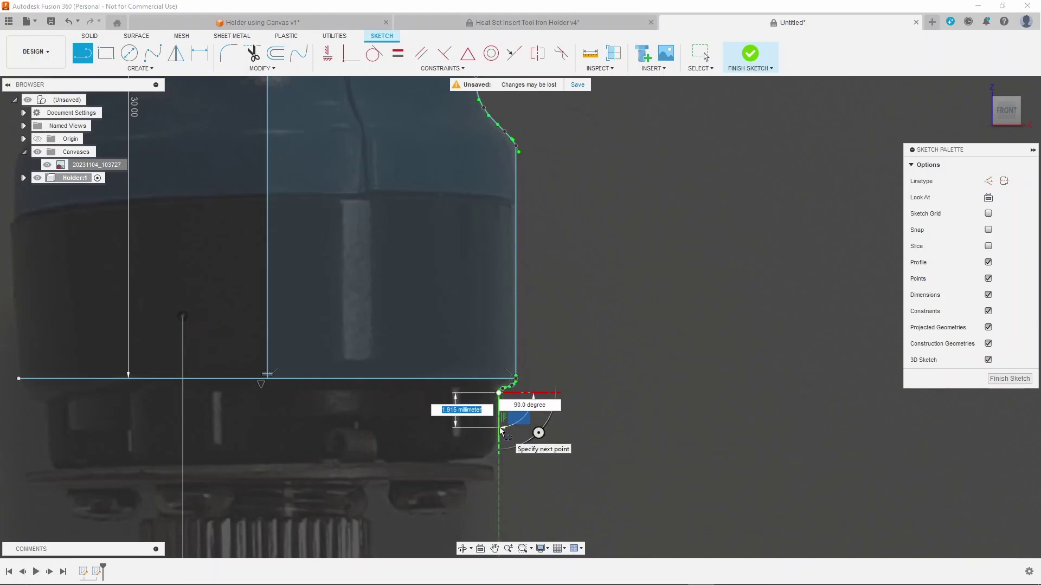
type("2")
key("Return")
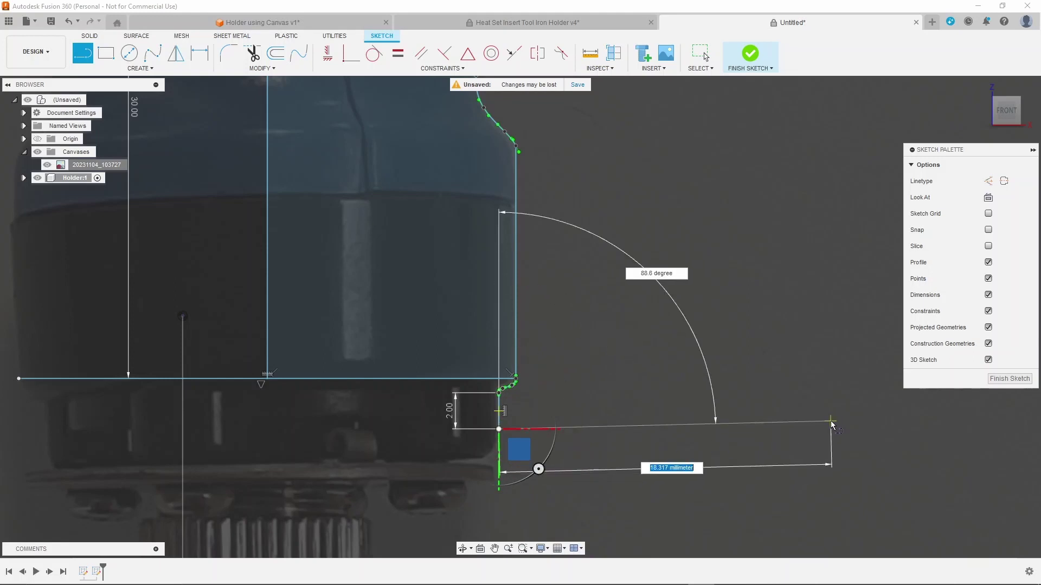
left_click(846, 430)
key("Escape")
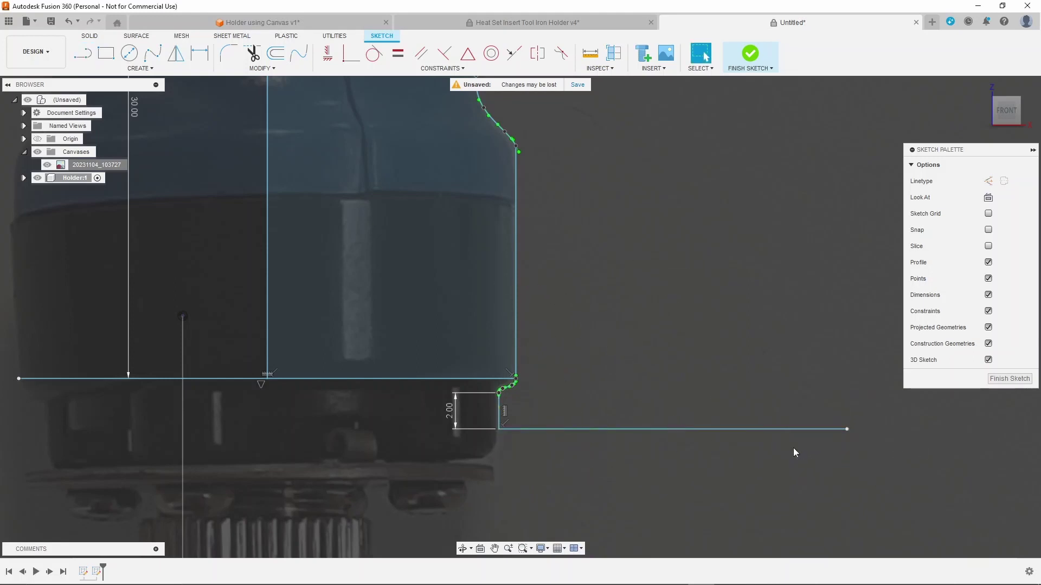
scroll(659, 465, "down", 4)
scroll(320, 379, "down", 1)
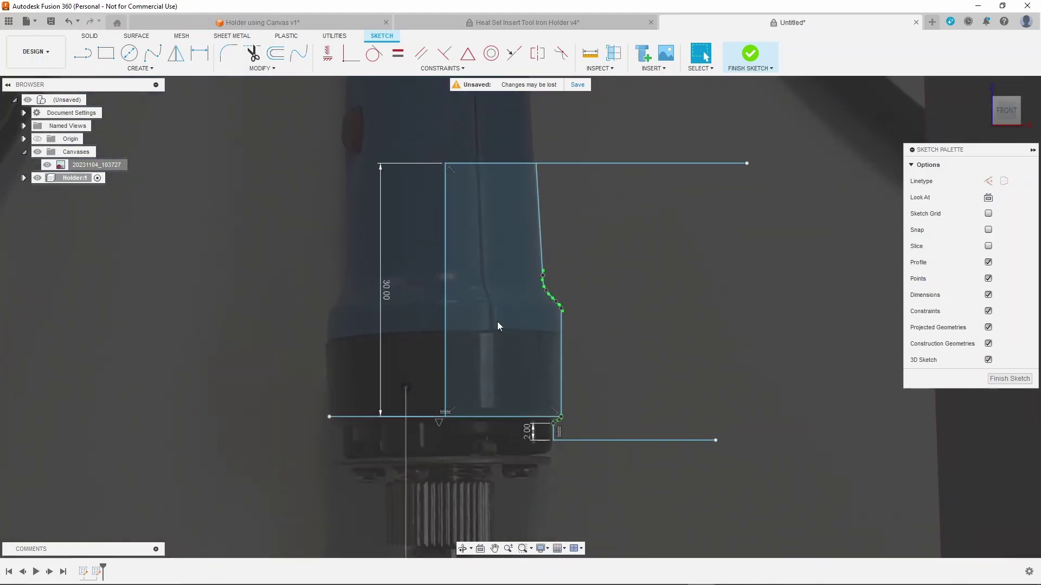
scroll(691, 259, "up", 1)
- Offset the upper tapered edge of the profile by 3 mm
left_click(502, 191)
left_click(276, 53)
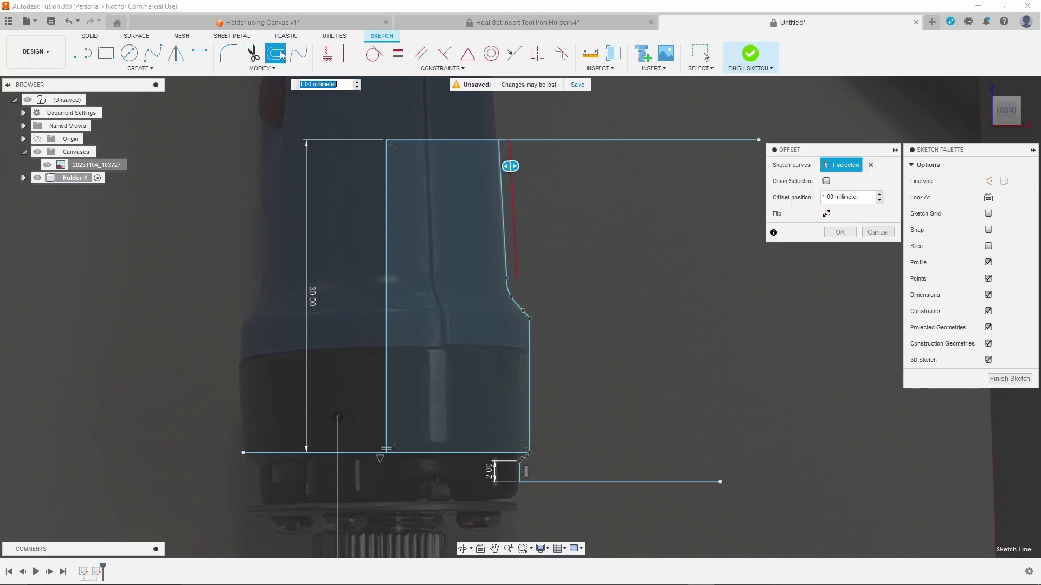
type("3")
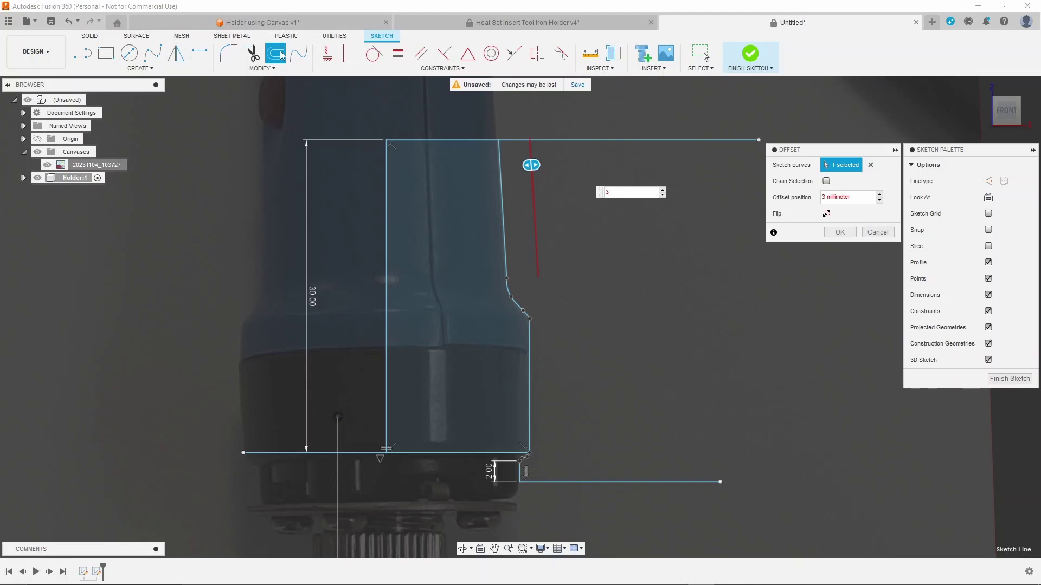
key("Return")
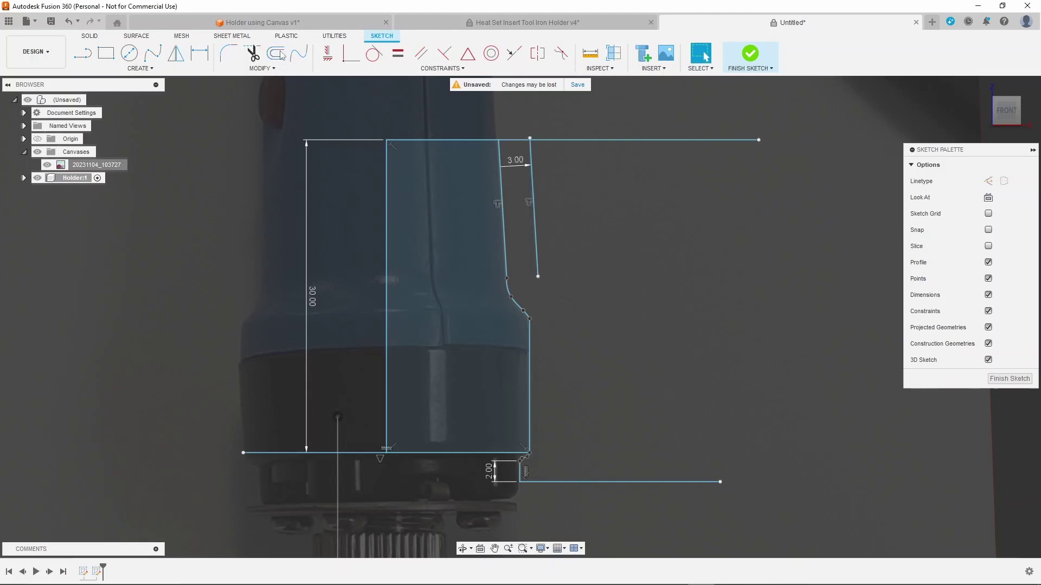
- Offset the lower vertical edge 3 mm outward using a negative offset
left_click(530, 342)
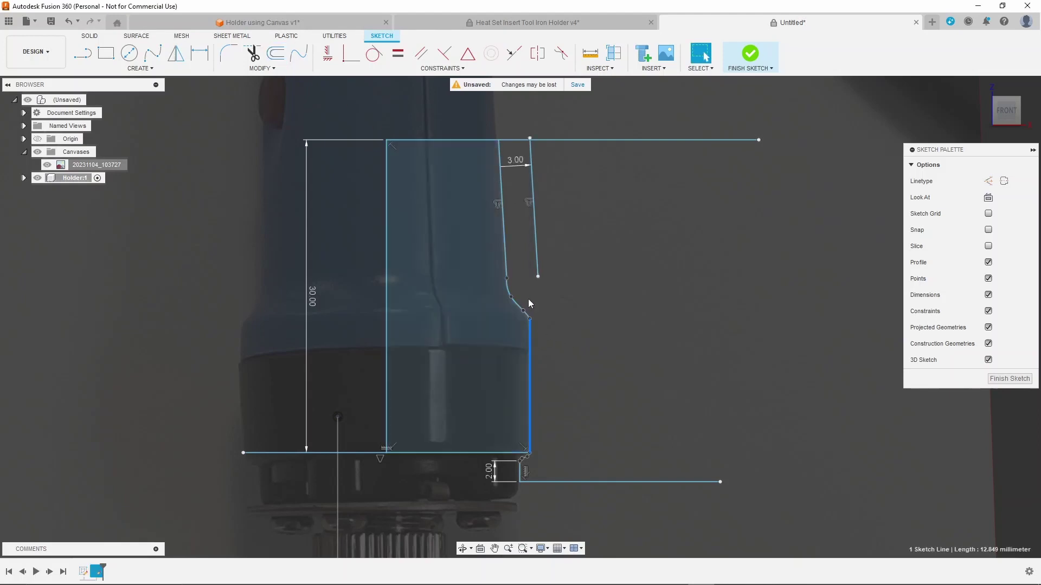
left_click(281, 53)
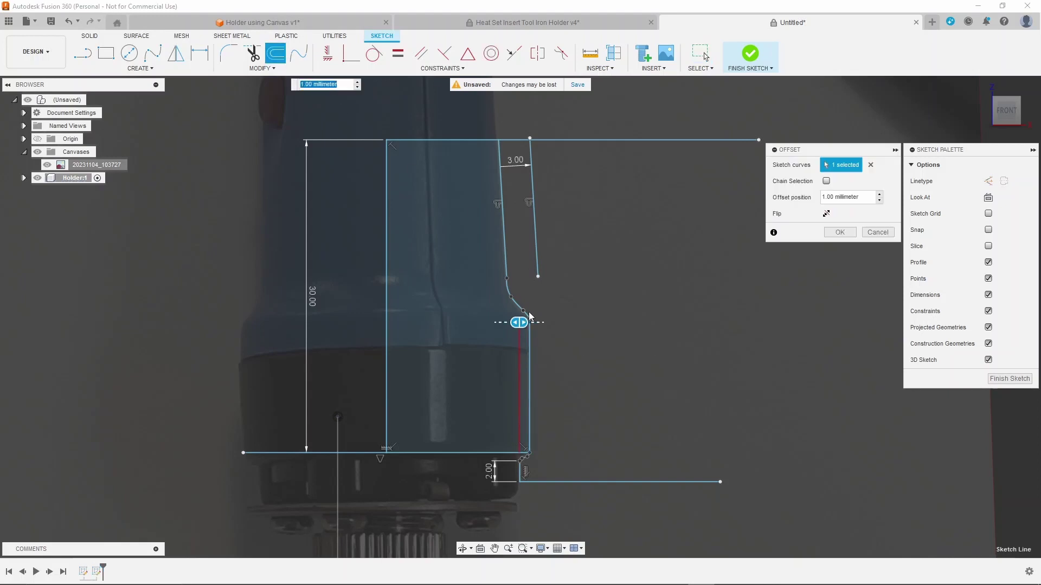
type("-3")
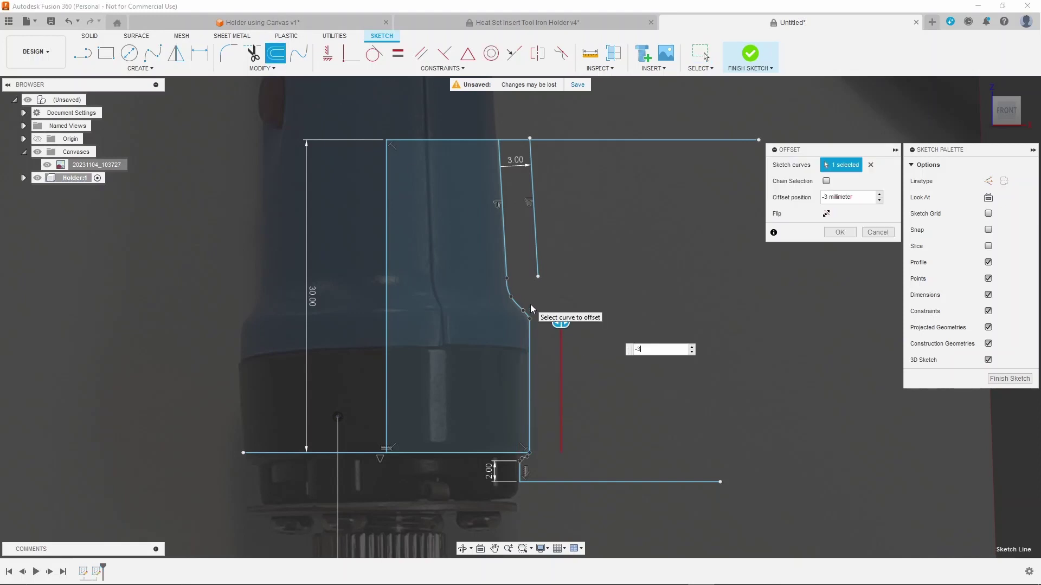
key("Return")
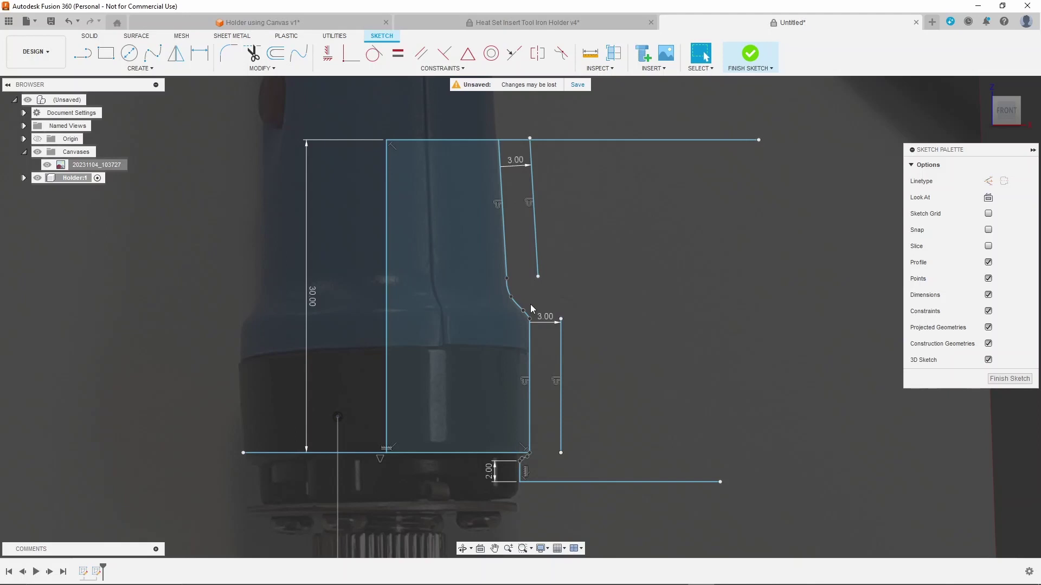
- Bridge the two offset edges with a three-point shoulder spline
left_click(153, 53)
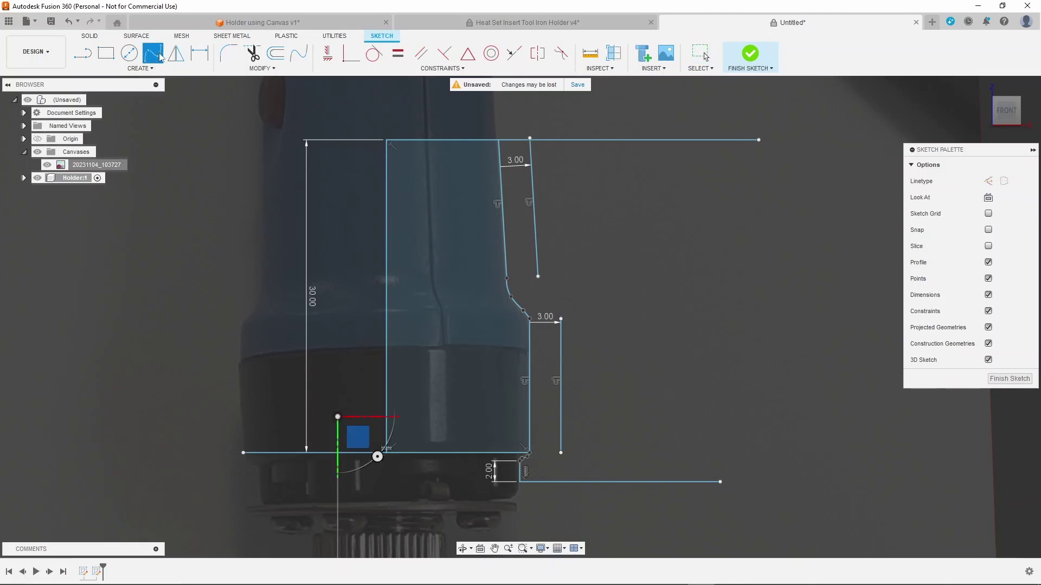
left_click(538, 277)
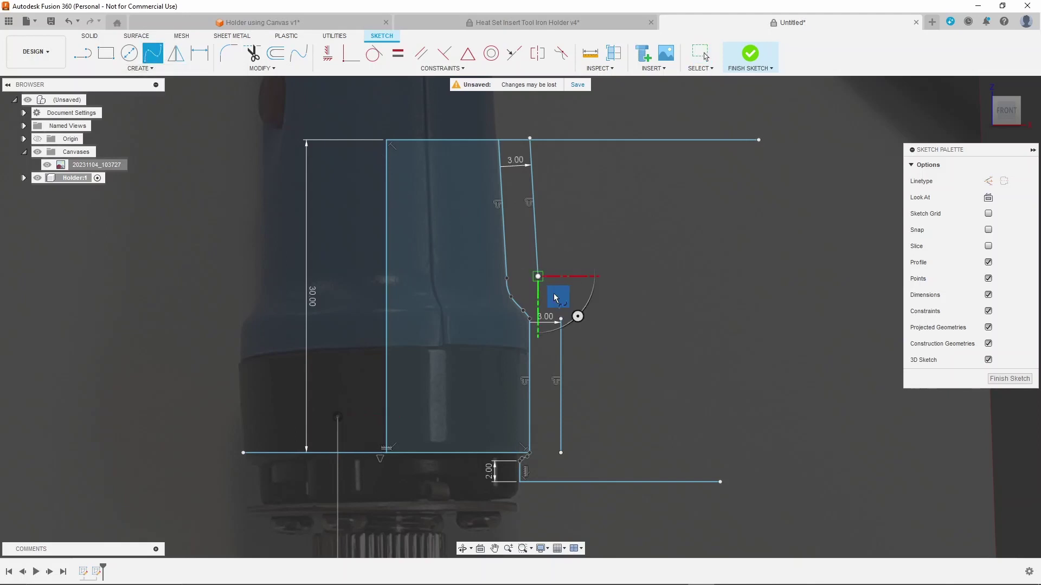
left_click(549, 299)
left_click(560, 318)
key("Escape")
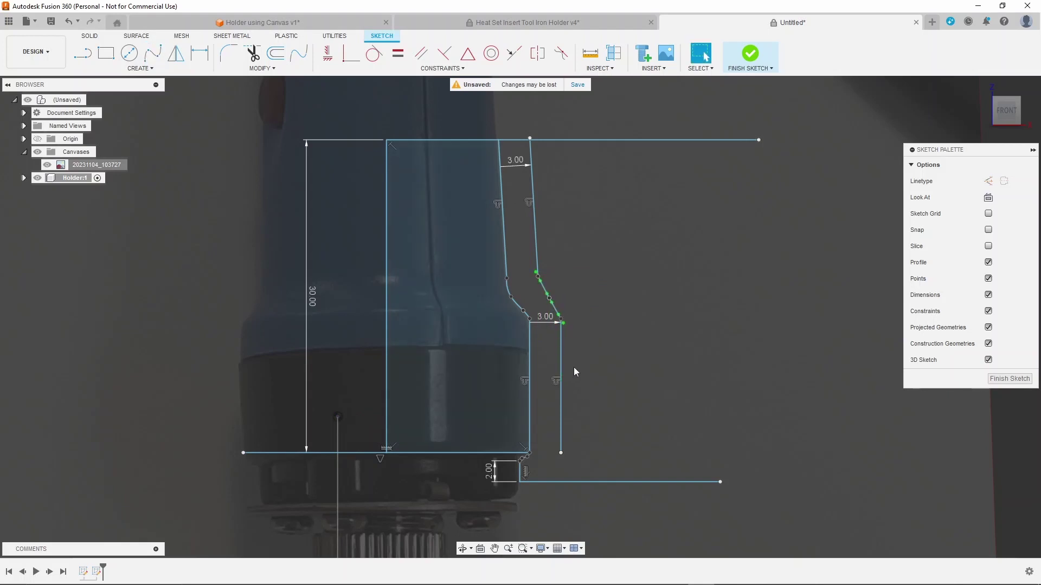
- Restart the Line tool and switch it to construction linetype
key("l")
left_click(560, 453)
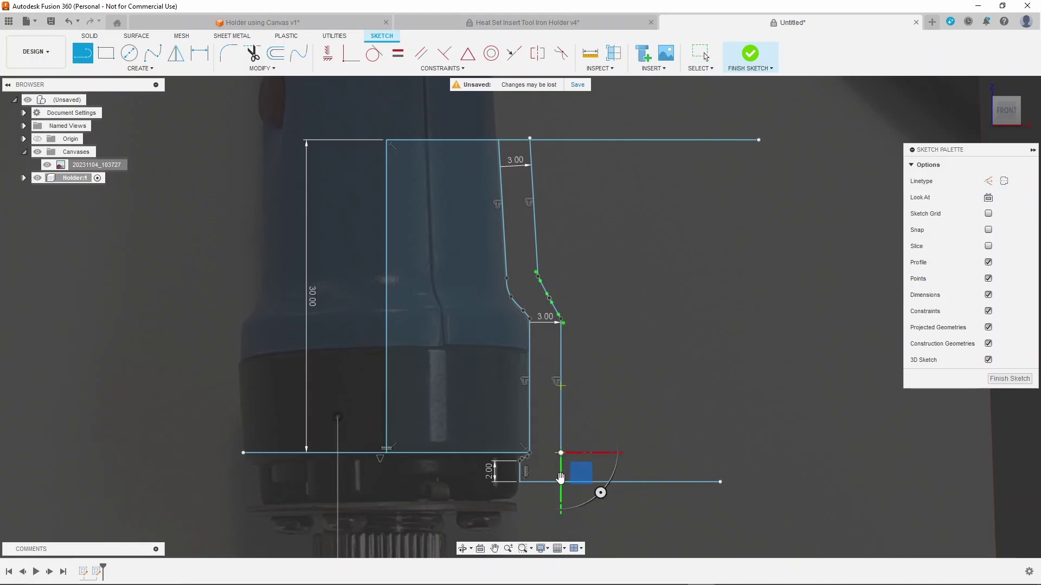
scroll(561, 484, "up", 5)
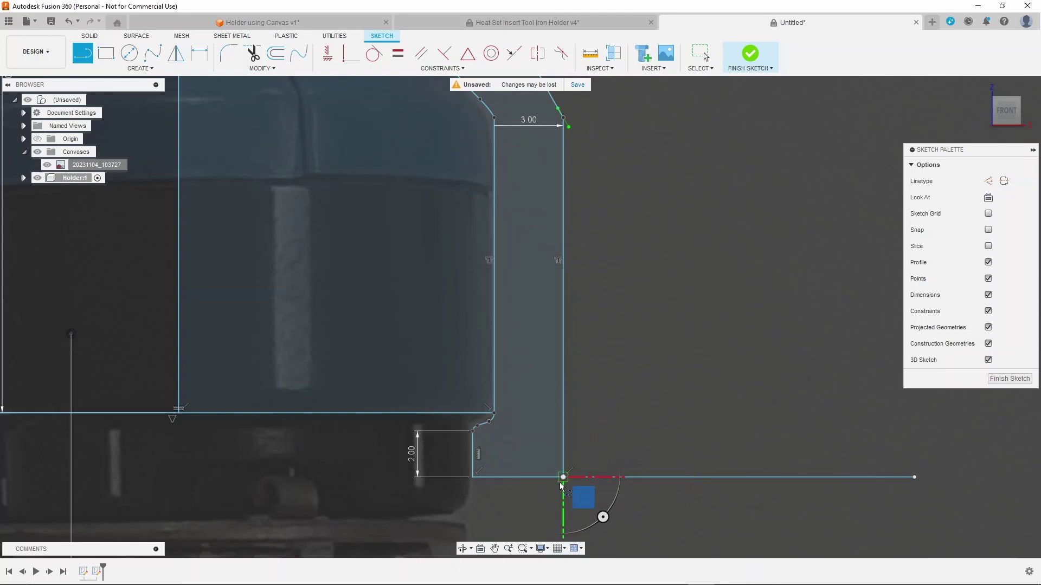
key("Escape")
scroll(559, 499, "down", 5)
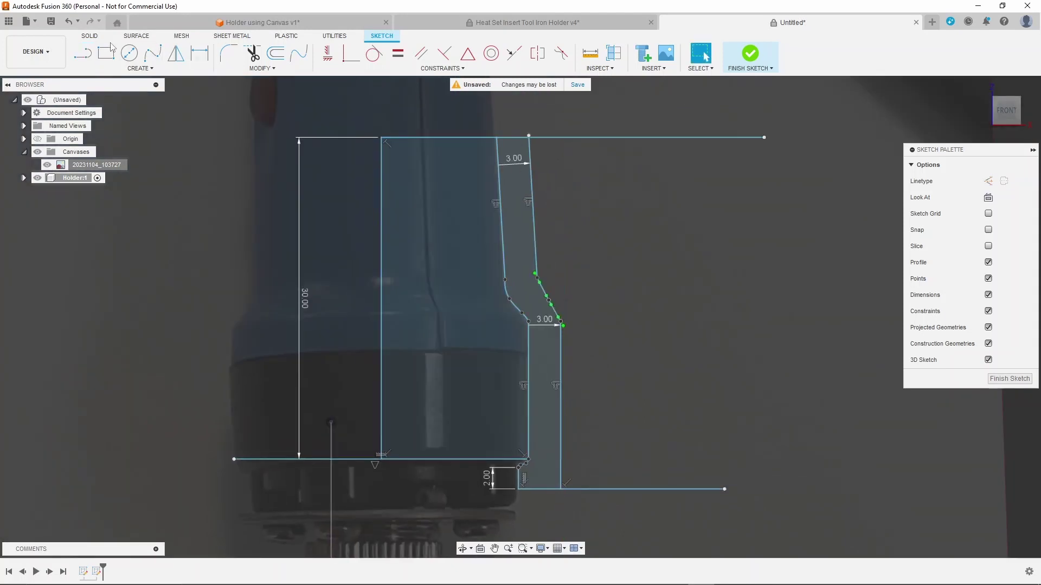
left_click(83, 53)
left_click(331, 422)
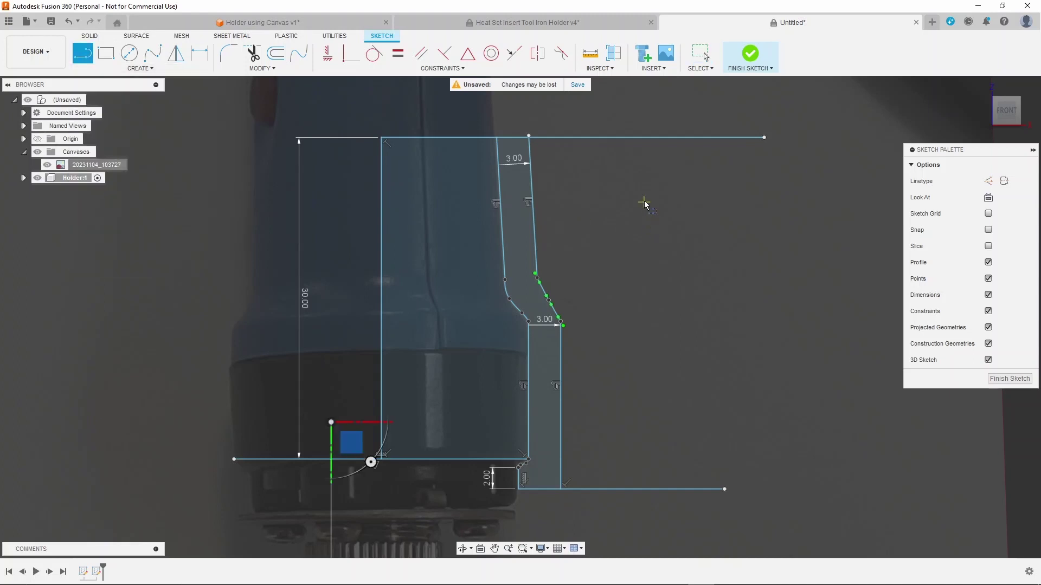
key("x")
scroll(530, 138, "up", 4)
- Draw a 5 mm horizontal construction line from the profile's top point
left_click(528, 136)
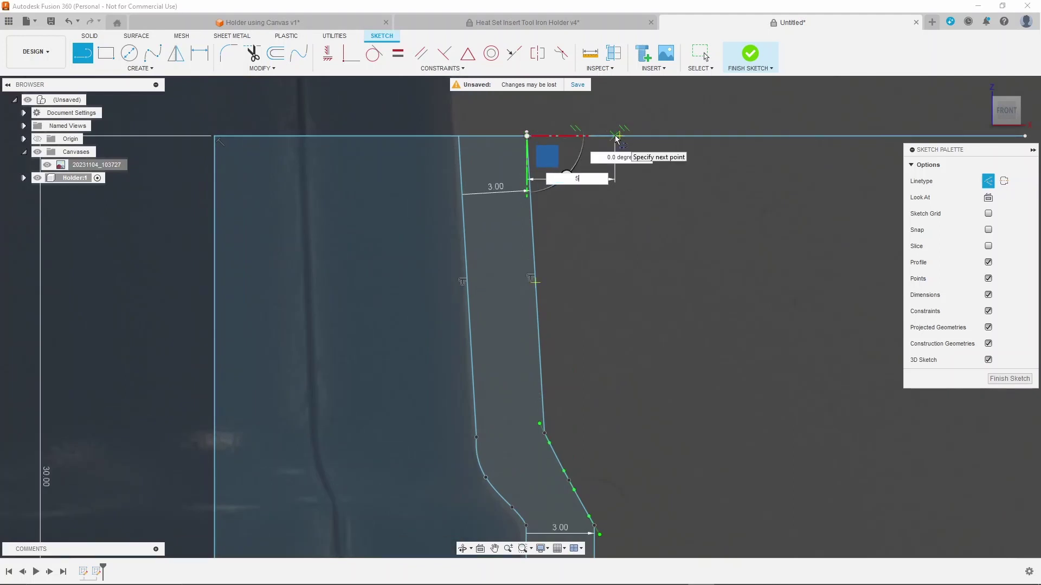
type("5")
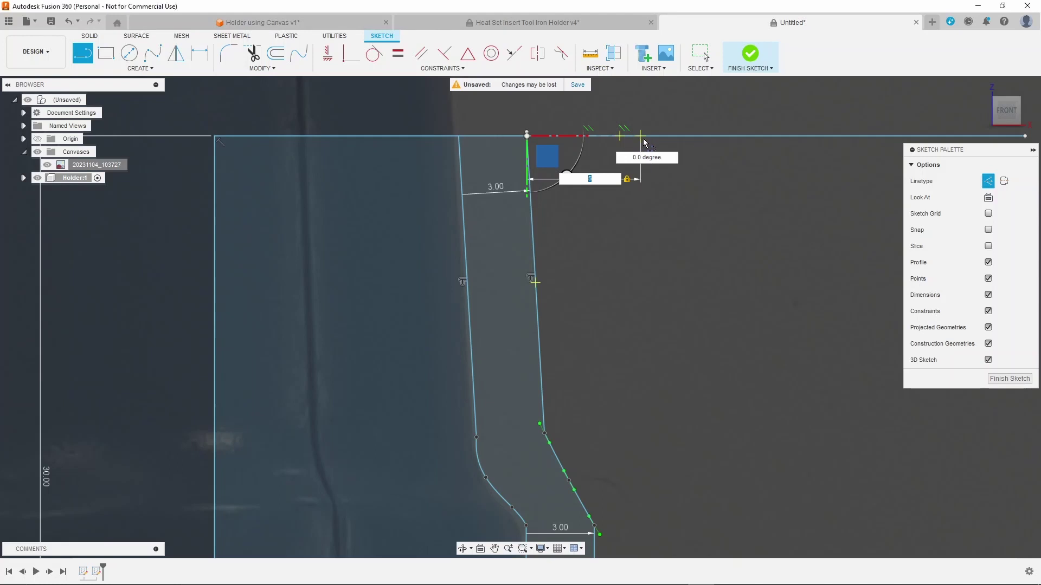
key("Return")
key("Escape")
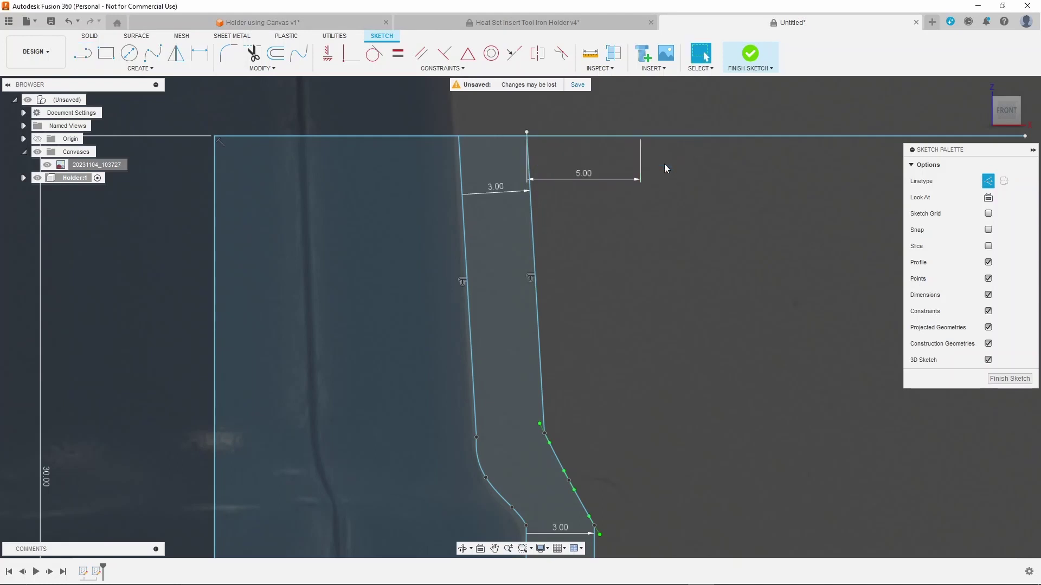
scroll(620, 122, "down", 4)
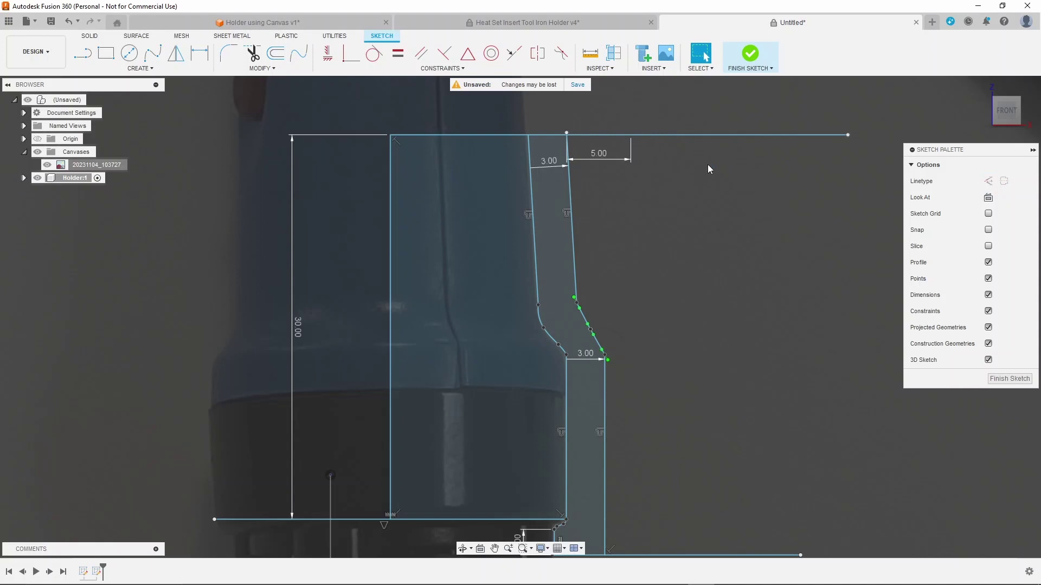
- Draw a vertical line from the top line at the 5 mm point down to the bottom line
key("l")
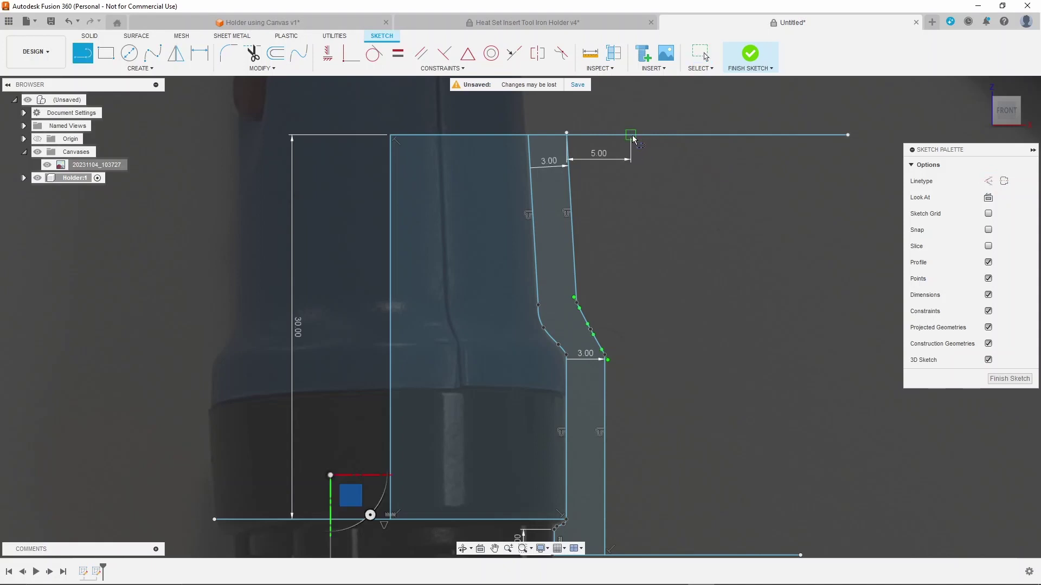
left_click(631, 135)
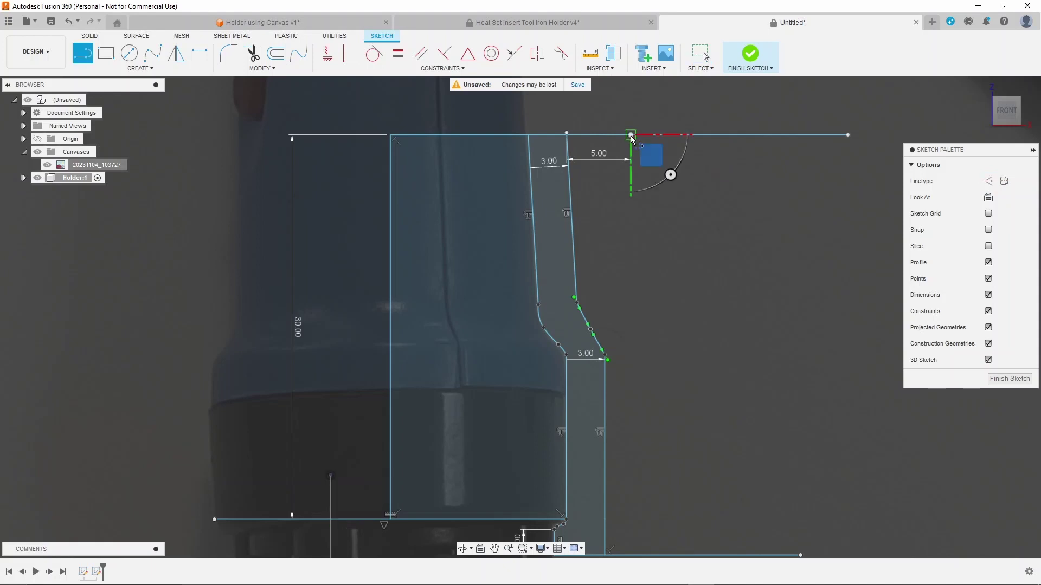
left_click(631, 555)
key("Escape")
scroll(615, 255, "down", 4)
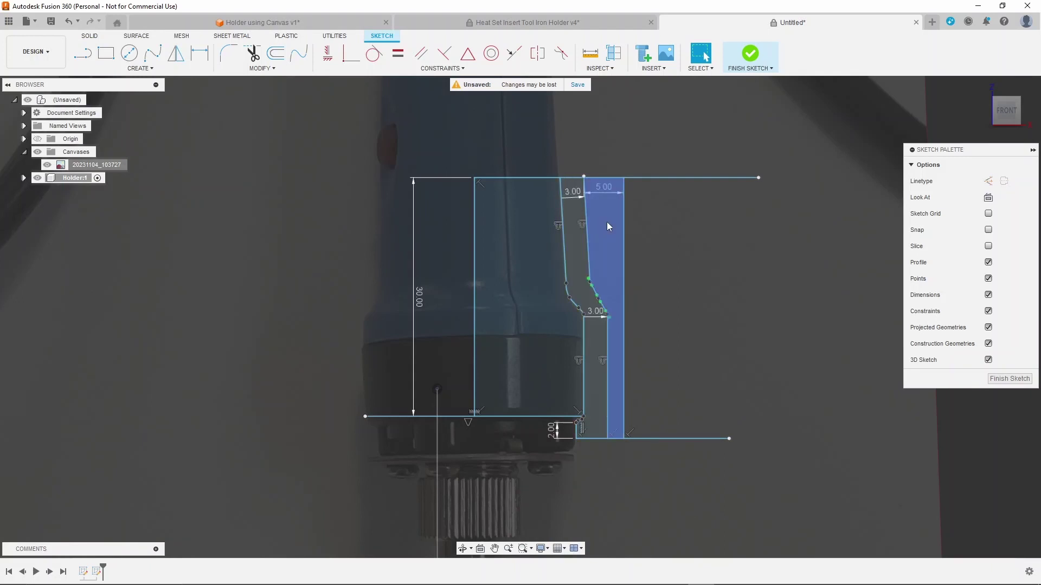
scroll(606, 223, "up", 2)
- Finish the sketch and revolve the sleeve profile 120° symmetrically about the vertical sketch line
left_click(750, 54)
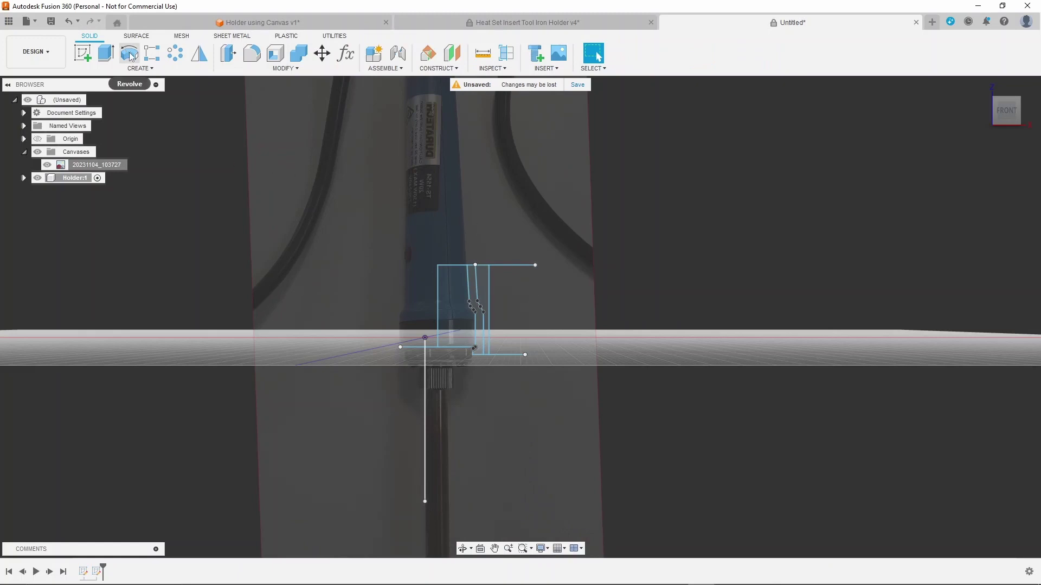
left_click(130, 54)
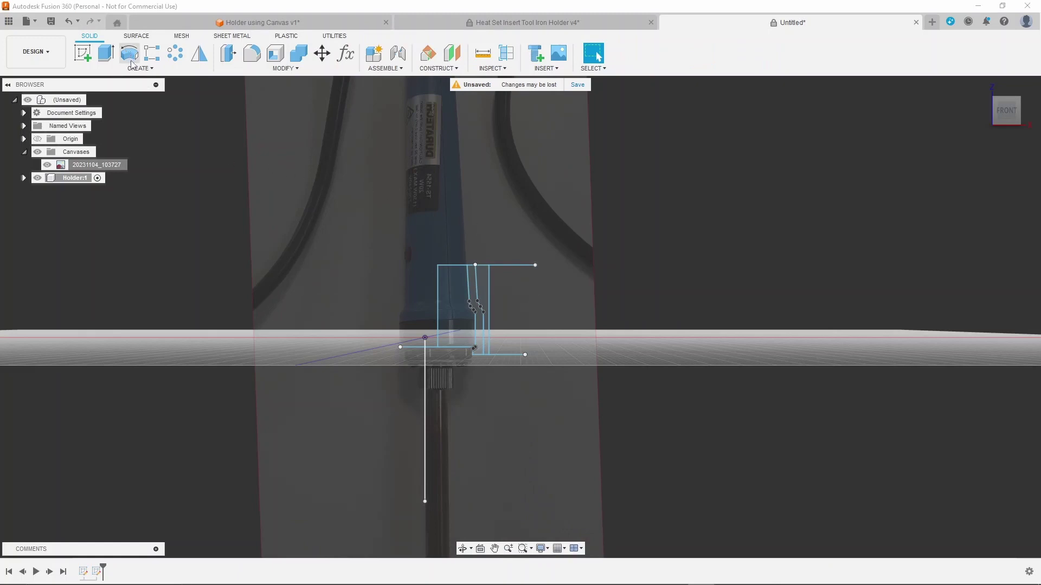
left_click(474, 297)
scroll(479, 318, "up", 3)
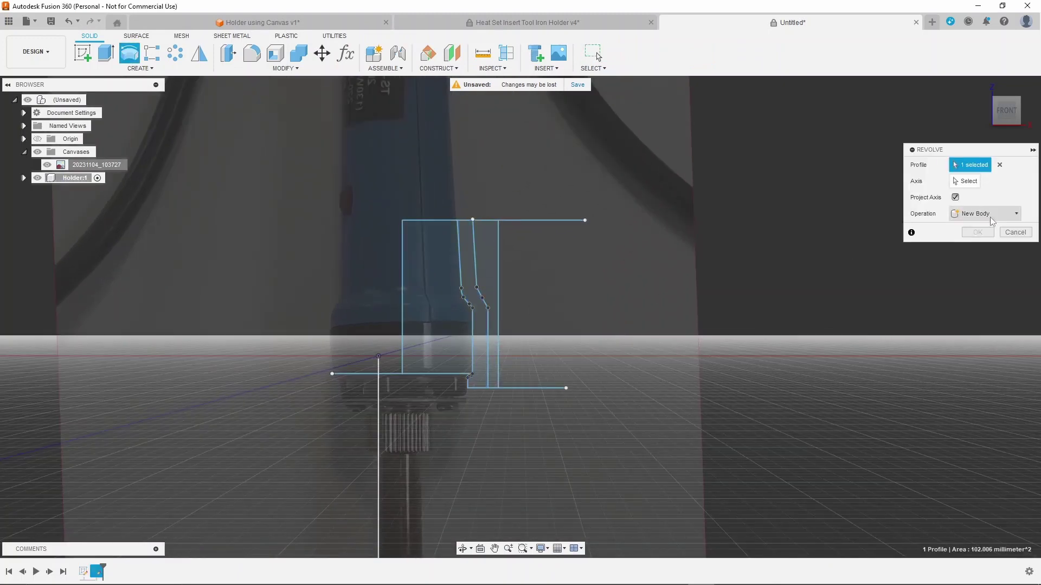
left_click(965, 181)
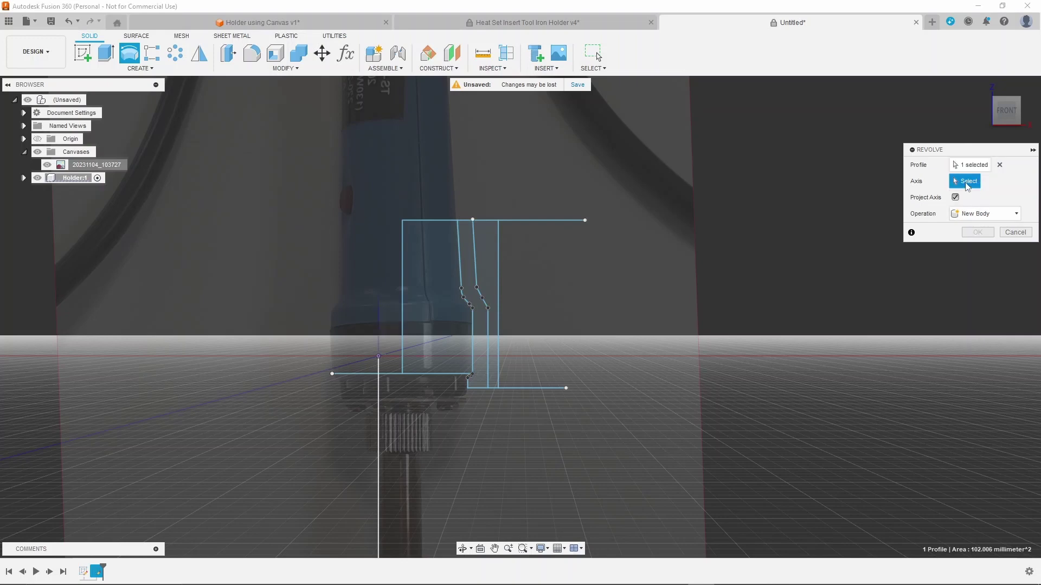
left_click(403, 282)
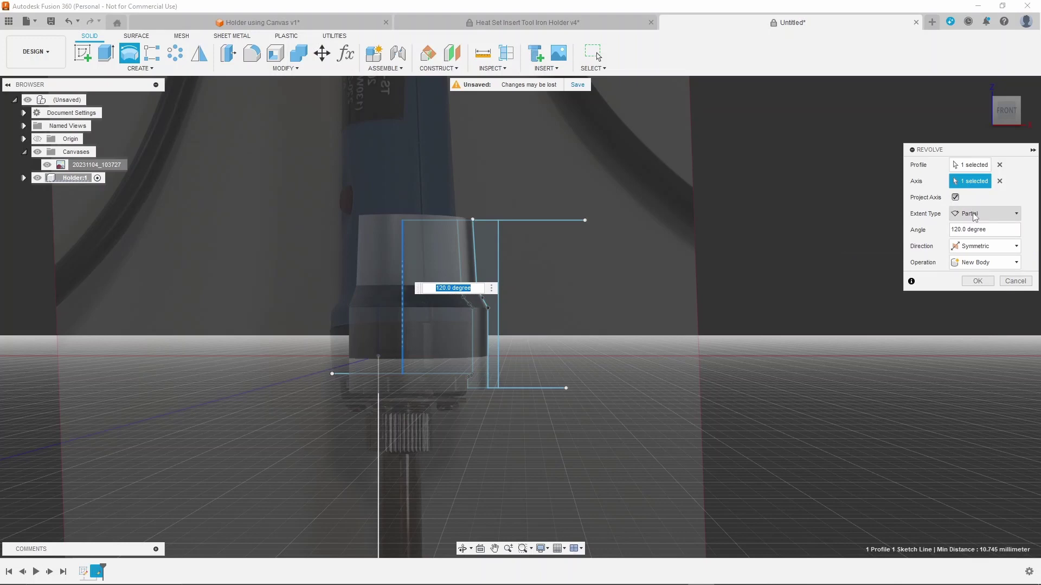
left_click(966, 231)
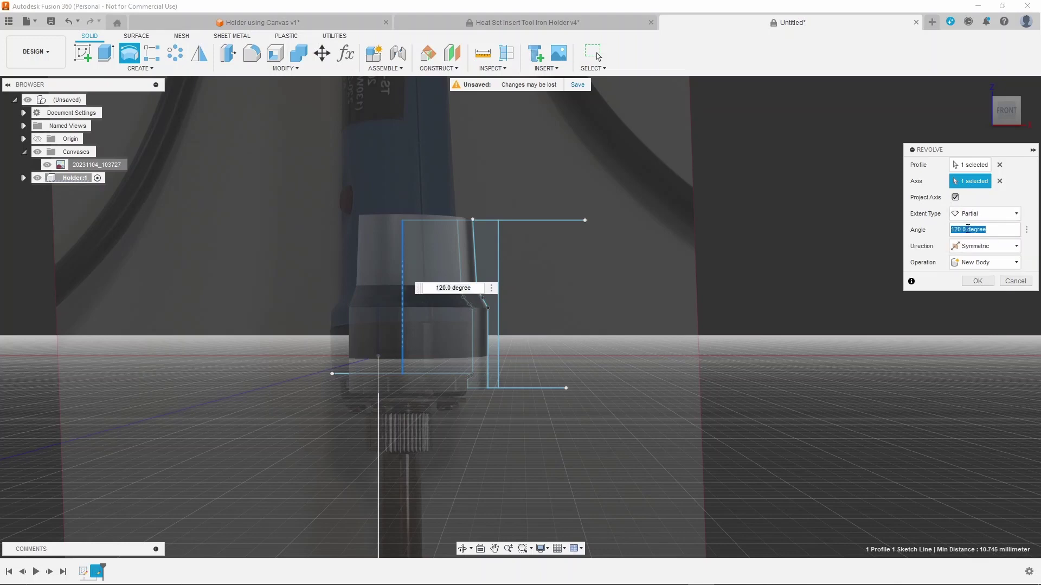
left_click(964, 248)
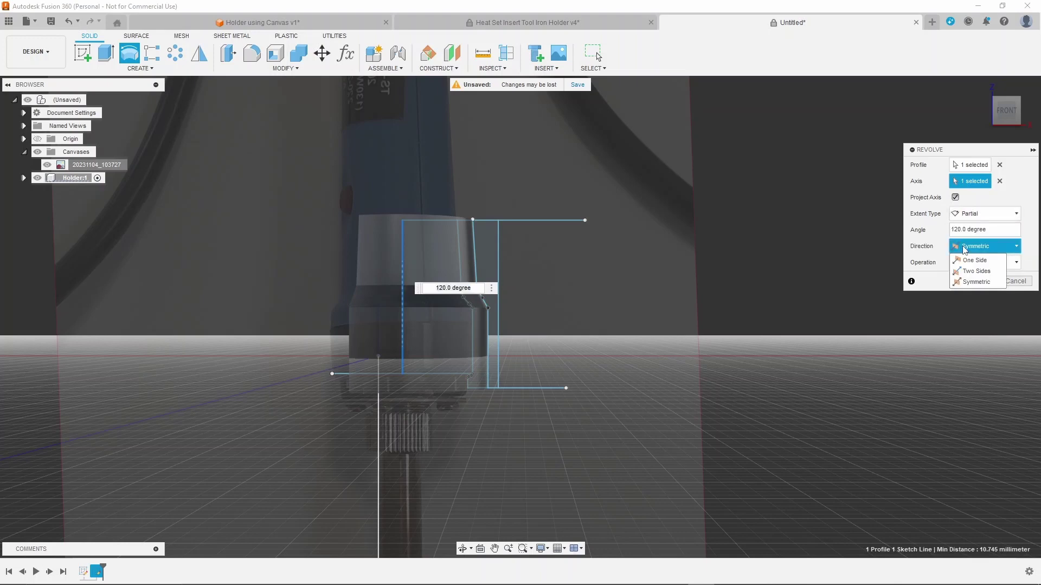
left_click(965, 249)
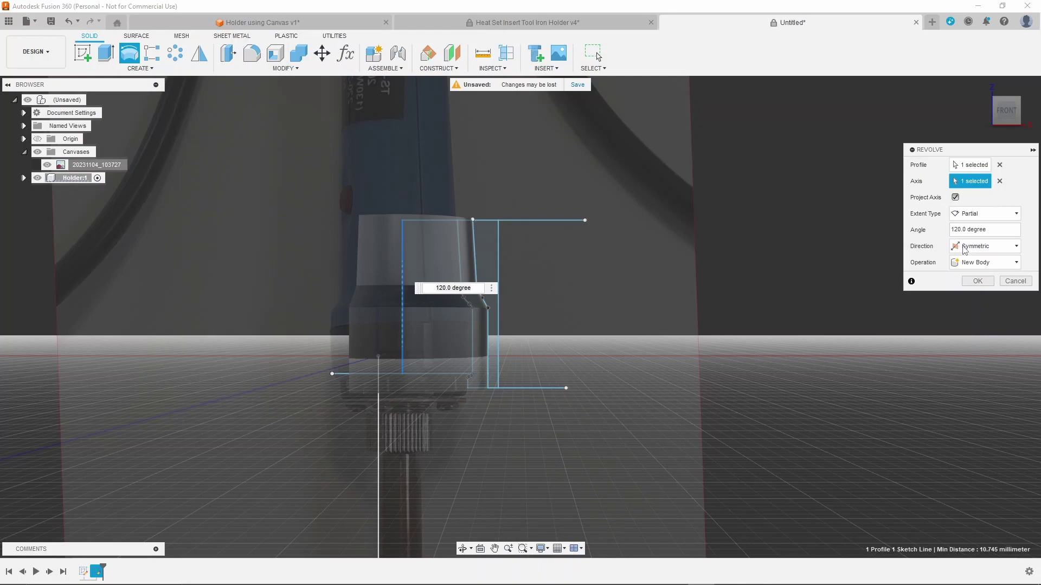
- Confirm the 120° revolve, then hide the iron reference photo and Sketch1 with its axis line
left_click(977, 282)
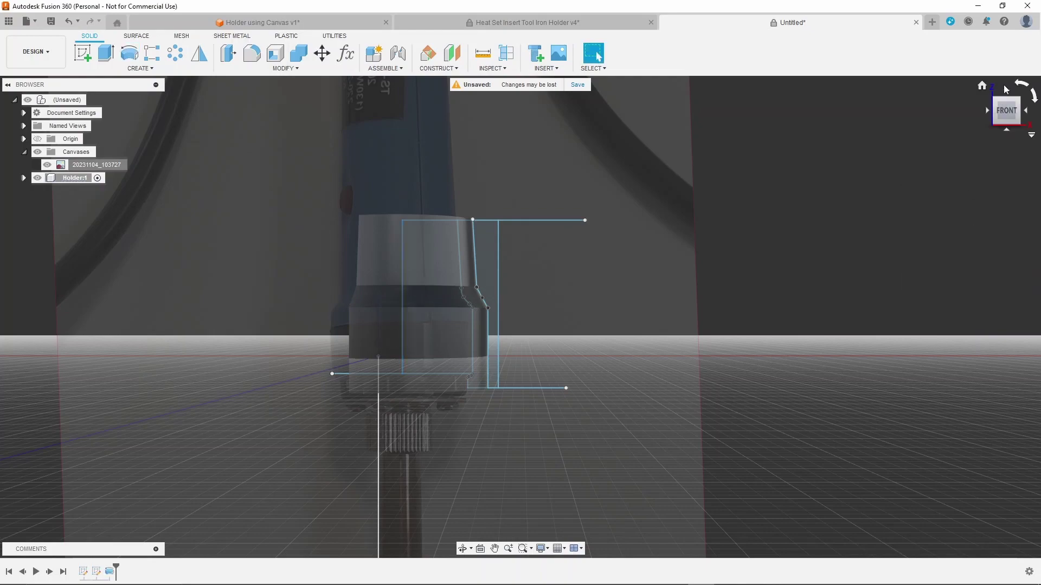
middle_click_drag(1008, 115, 992, 169, "shift")
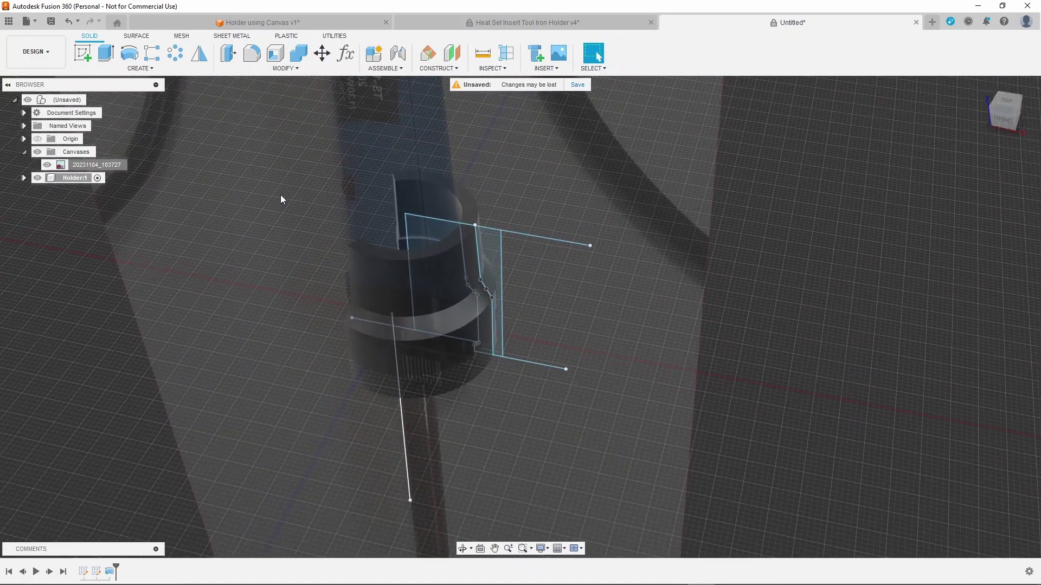
left_click(38, 153)
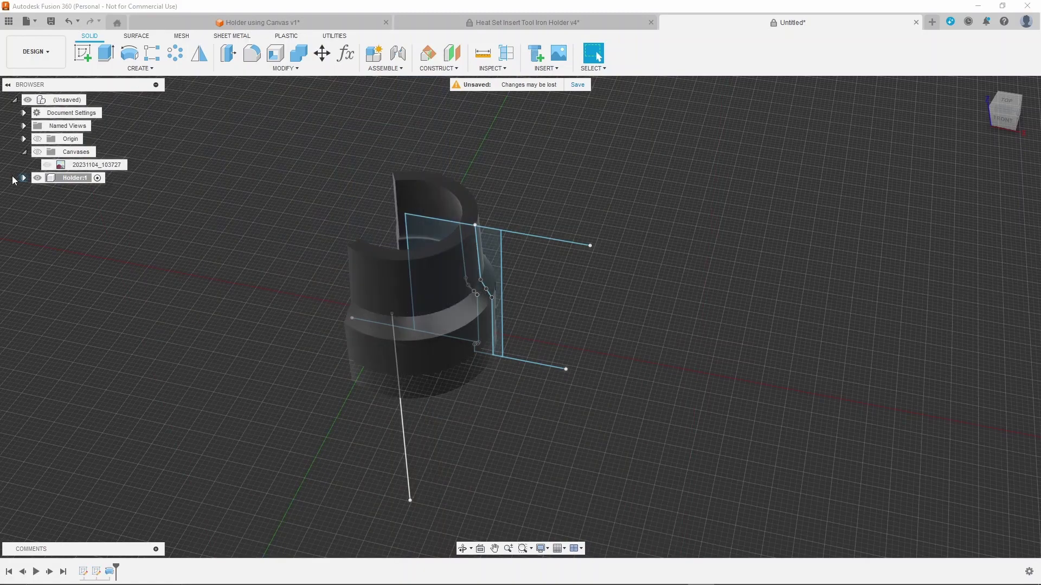
left_click(23, 178)
left_click(33, 217)
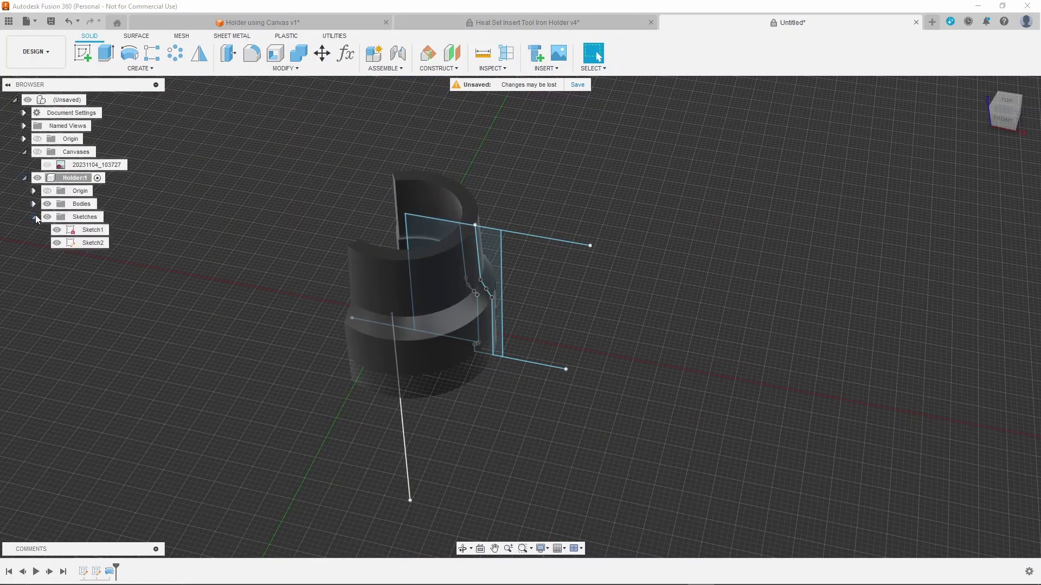
left_click(57, 231)
- Extrude both bracket profiles 8 mm symmetrically, joined to the sleeve, then hide Sketch2
key("e")
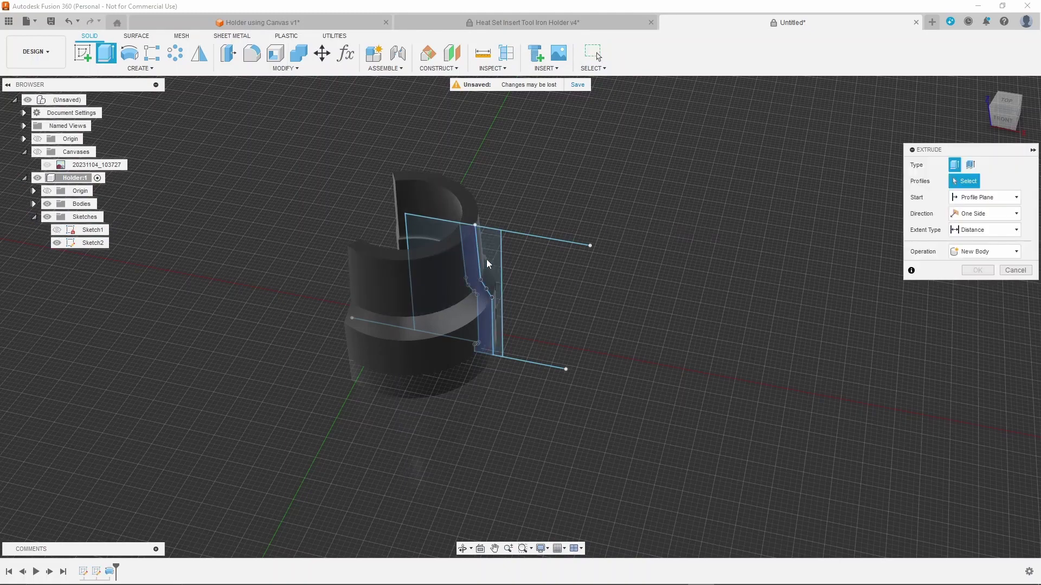
left_click(491, 263)
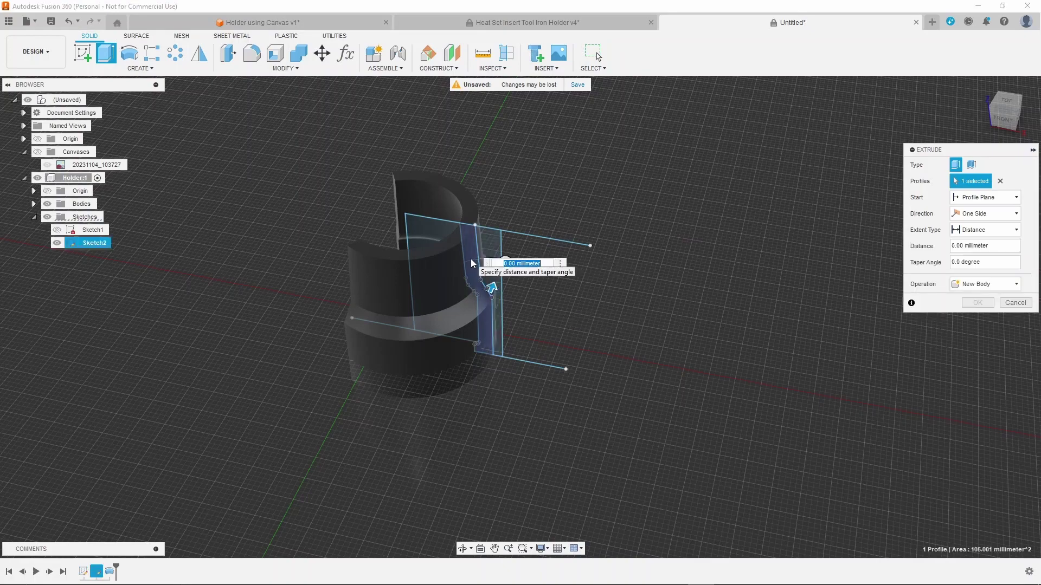
left_click(472, 259)
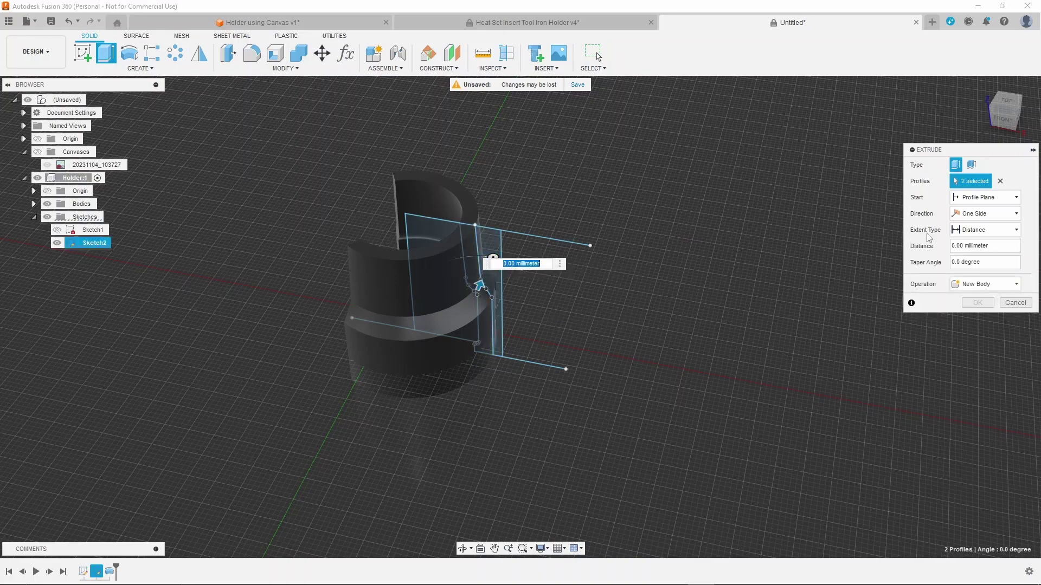
type("8")
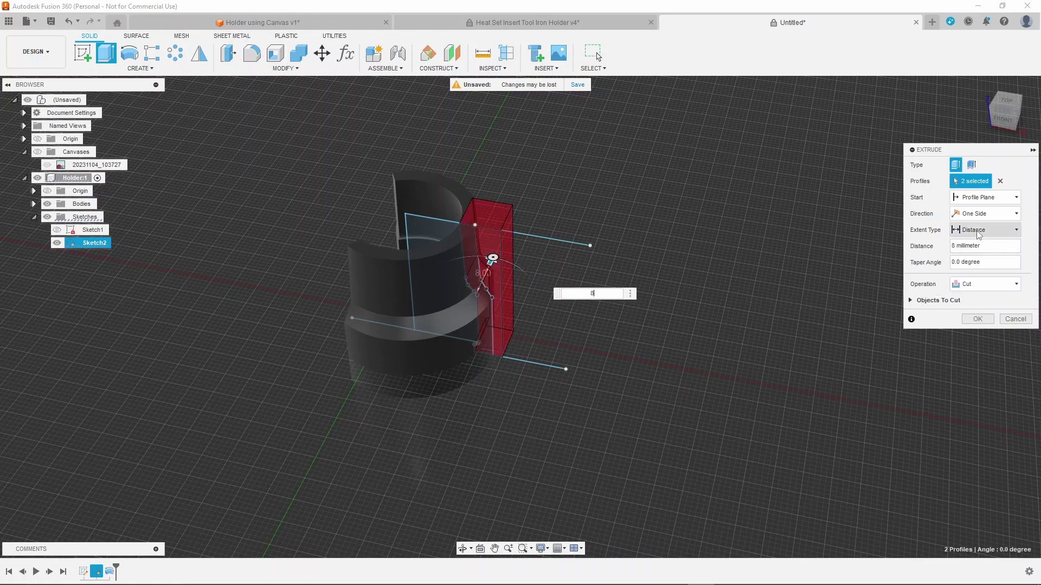
left_click(979, 215)
left_click(979, 253)
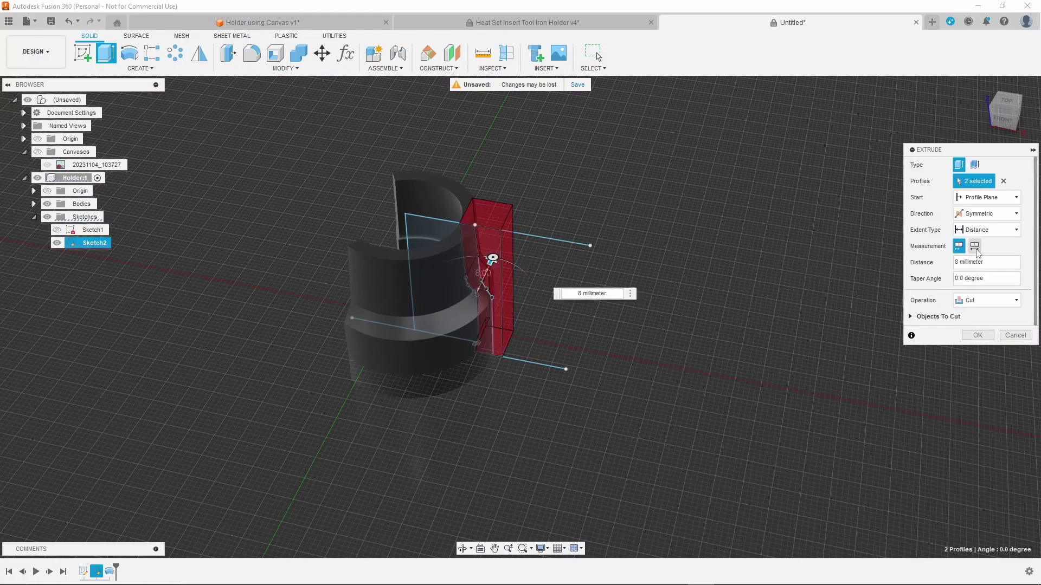
left_click(974, 299)
left_click(970, 301)
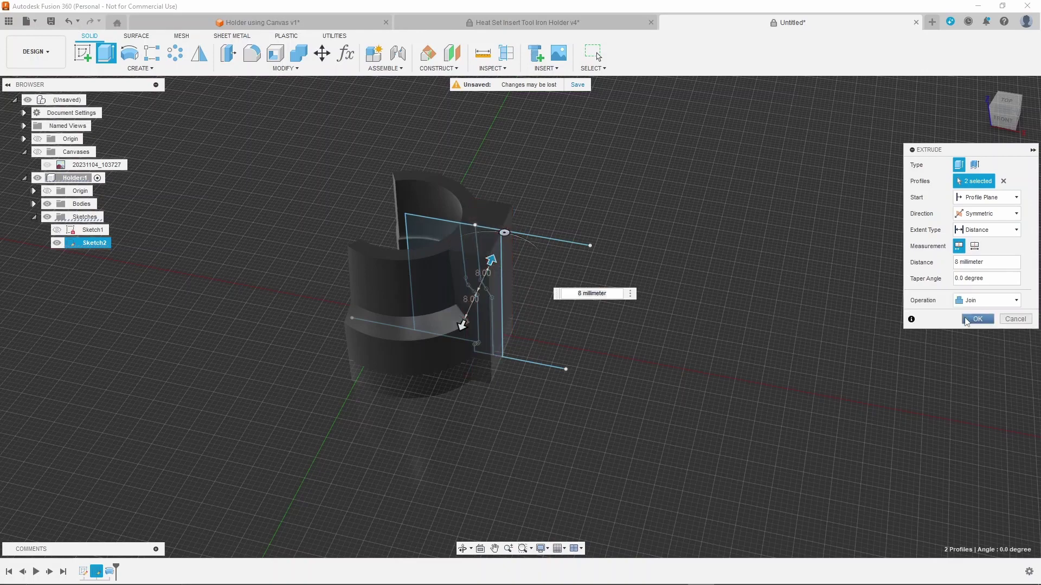
left_click(977, 319)
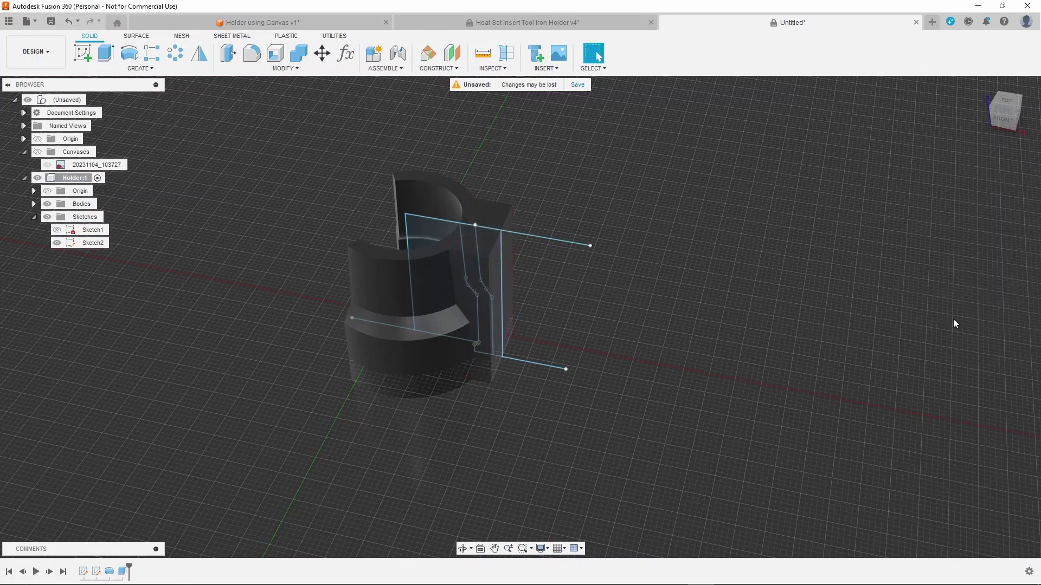
left_click(57, 242)
mouse_move(926, 164)
middle_mouse_down("shift")
mouse_move(998, 155)
mouse_move(1007, 119)
mouse_move(964, 179)
mouse_move(600, 248)
middle_mouse_up("shift")
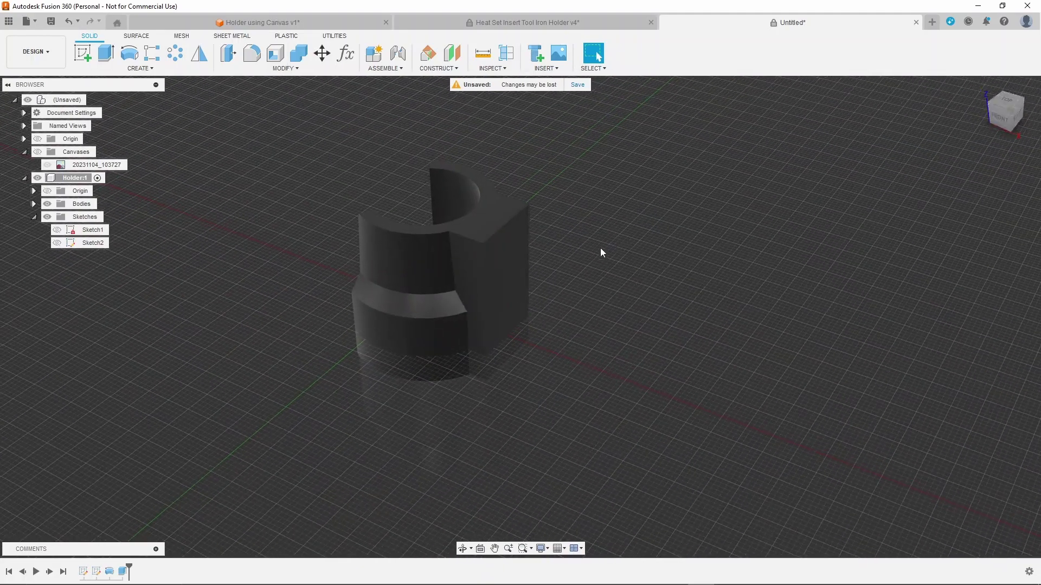
- Start a sketch on the bracket's outer face and draw guide geometry: 7 mm from the top edge, then 16 mm
left_click(517, 258)
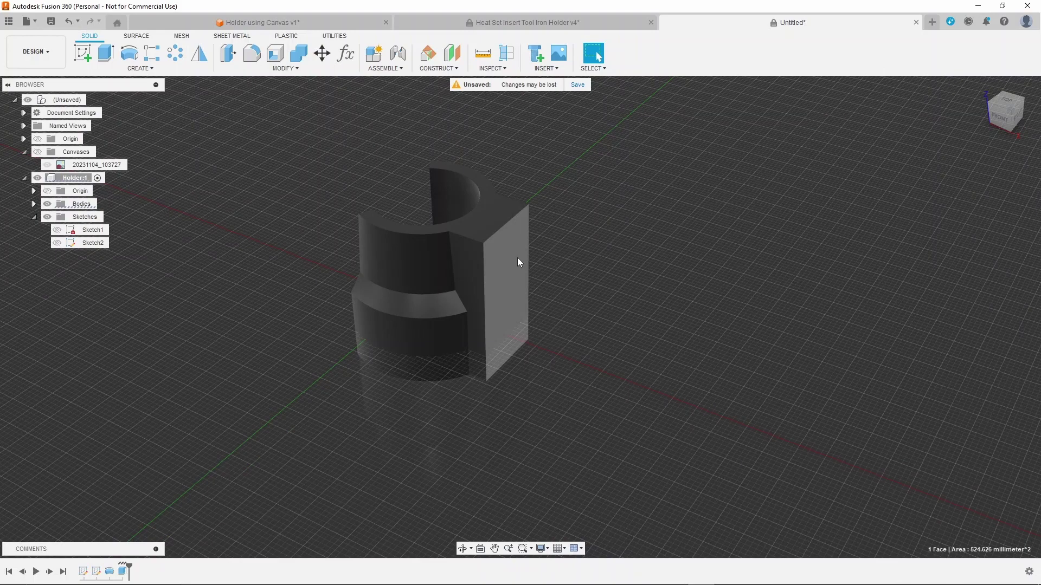
key("s")
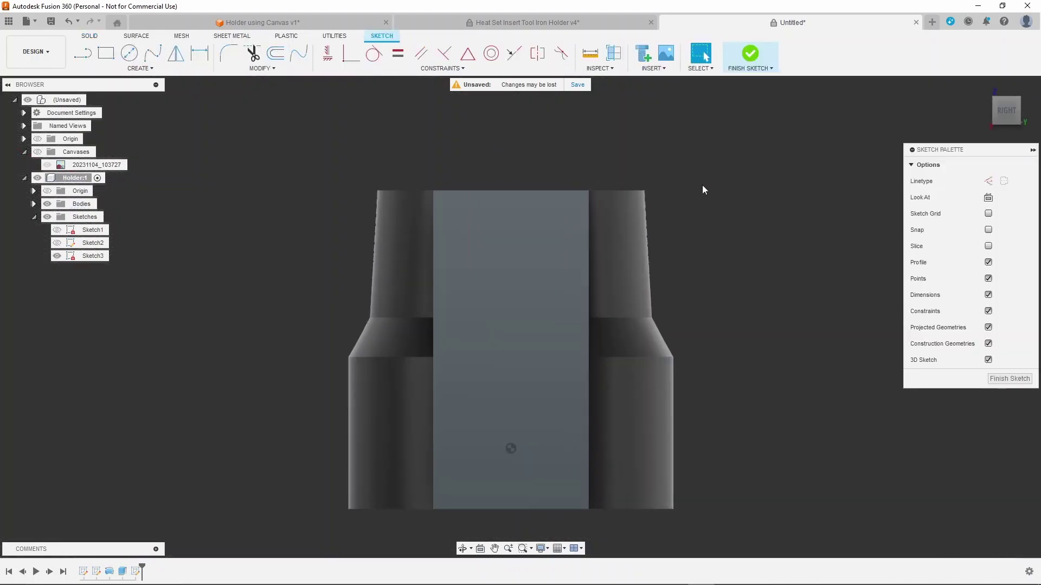
key("l")
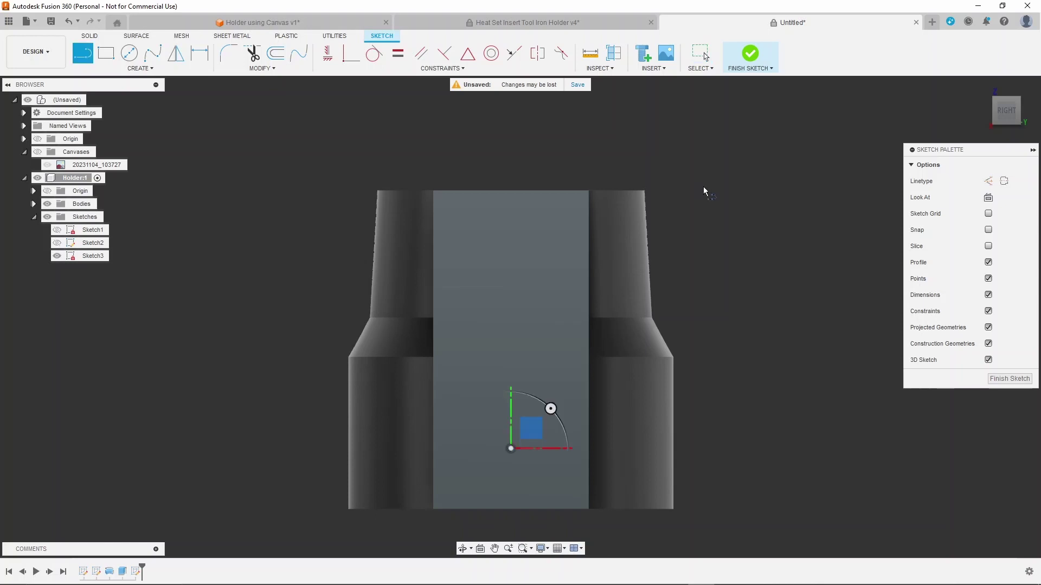
left_click(512, 192)
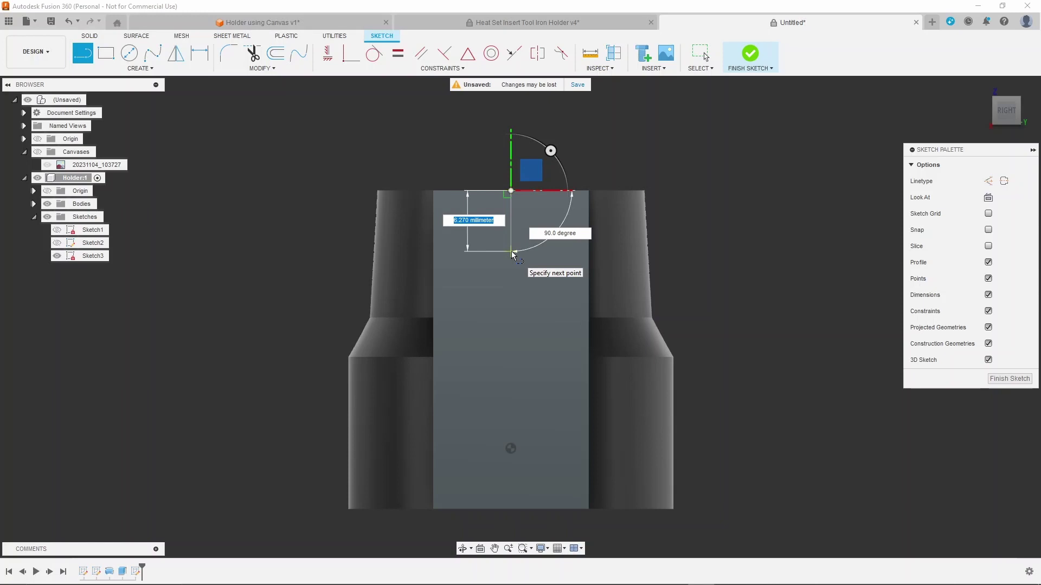
type("7")
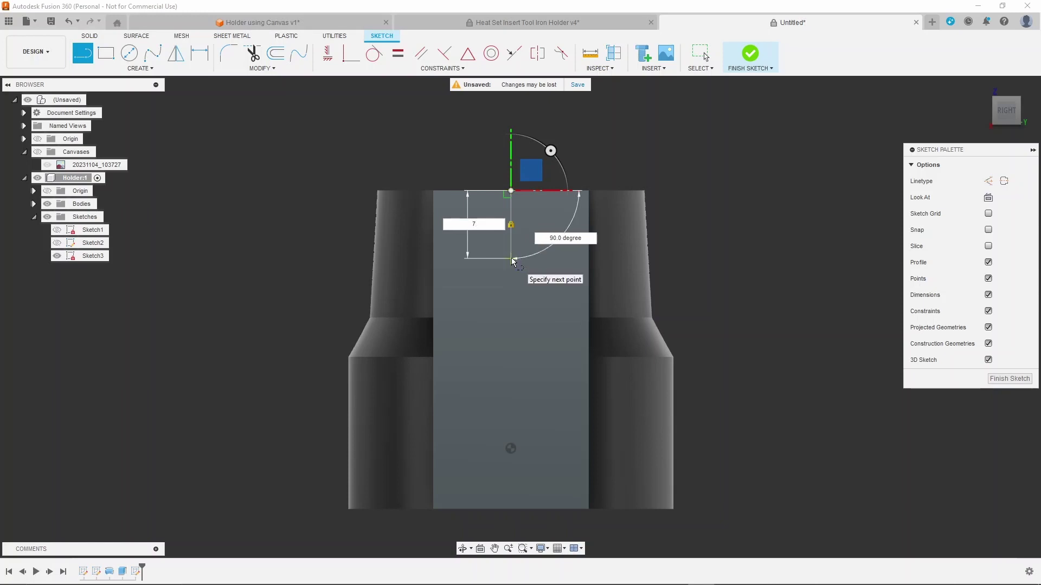
key("Return")
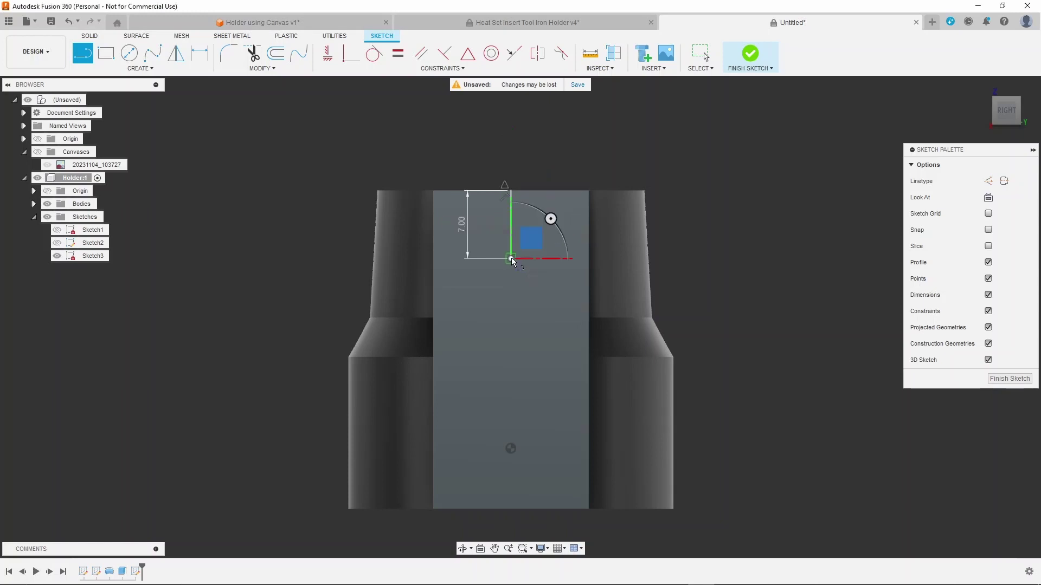
left_click_drag(511, 258, 509, 383)
type("16")
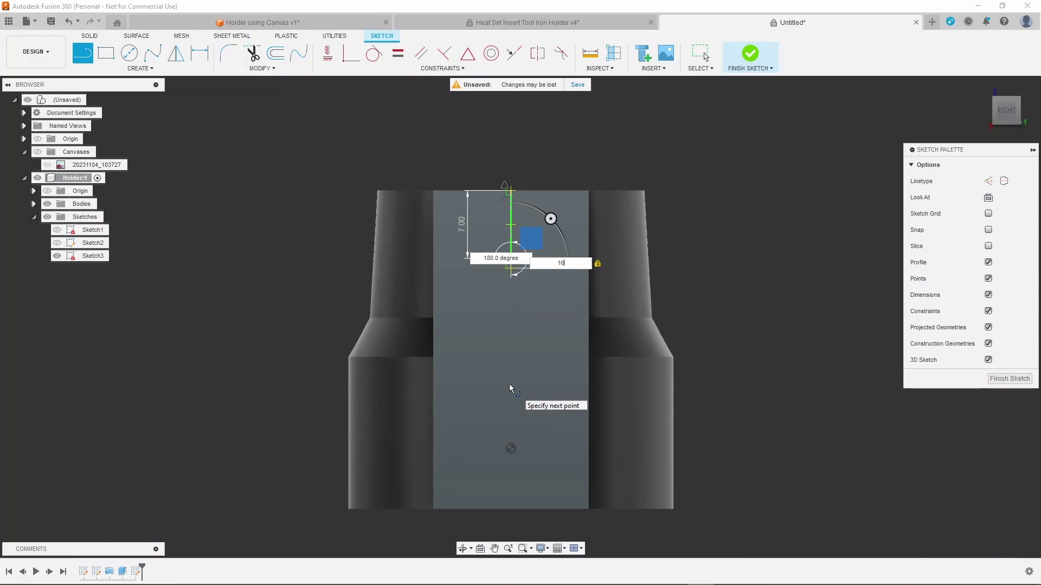
key("Tab")
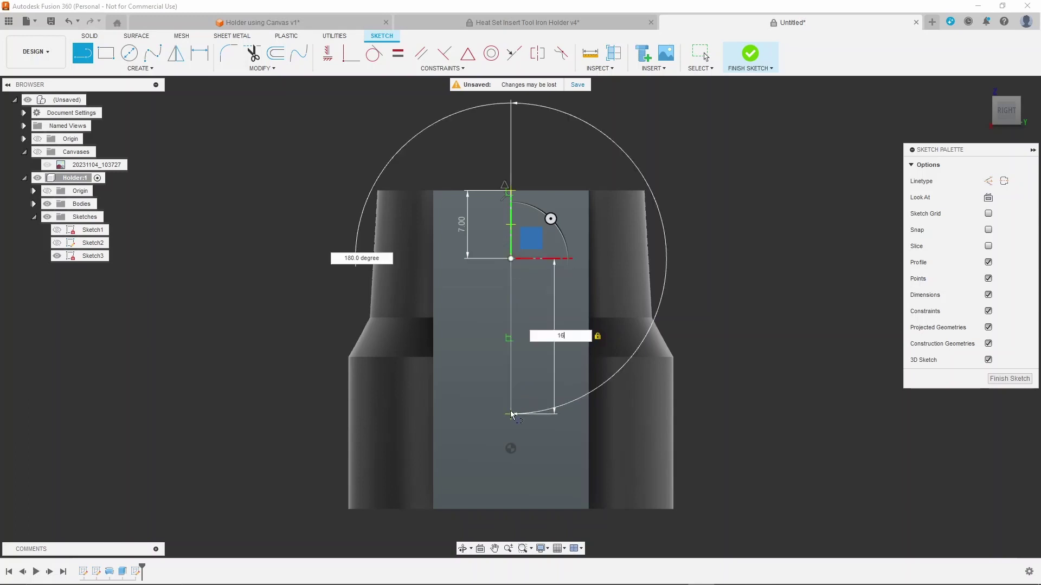
left_click_drag(510, 414, 599, 353)
key("Escape")
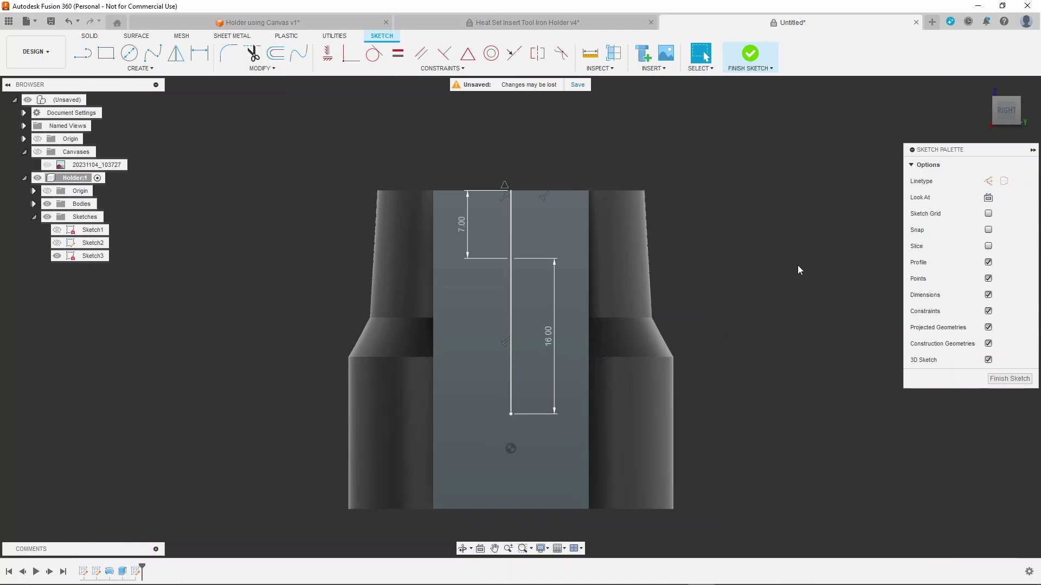
- Draw two 3.5 mm circles centred on the upper and lower guide points
key("c")
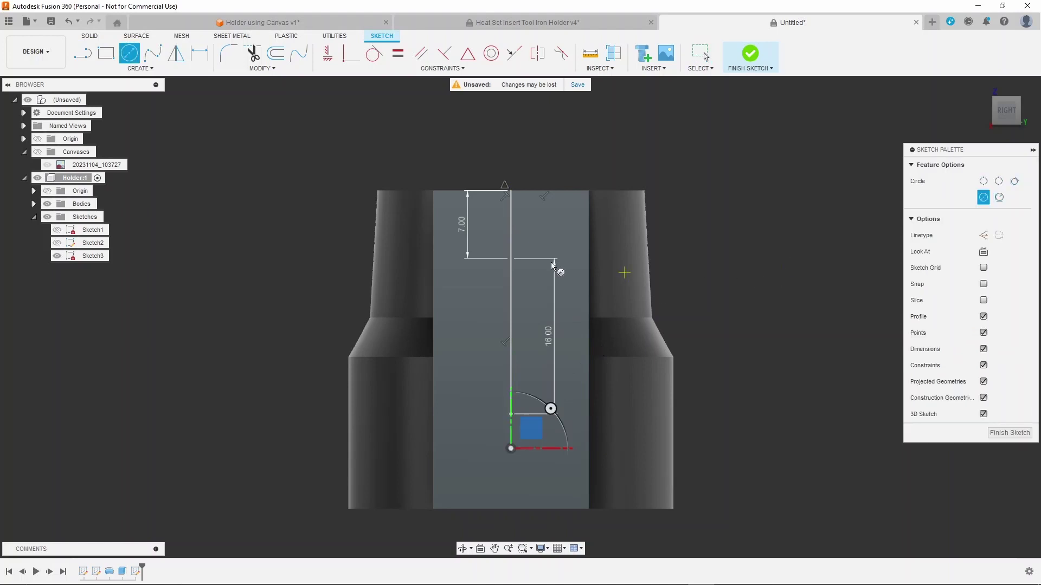
left_click(511, 259)
type("3.5")
key("Return")
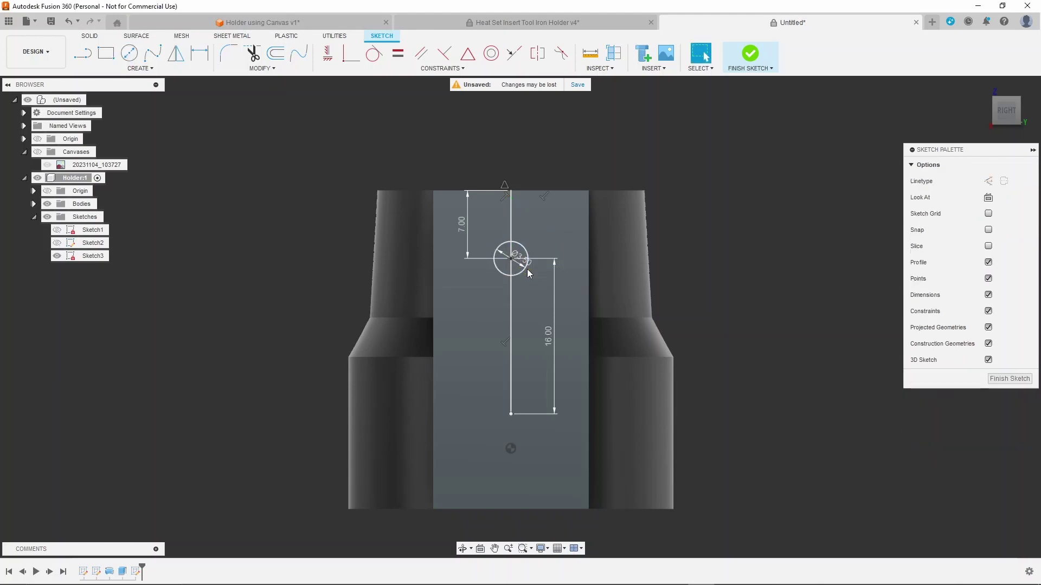
key("Escape")
key("c")
left_click(510, 448)
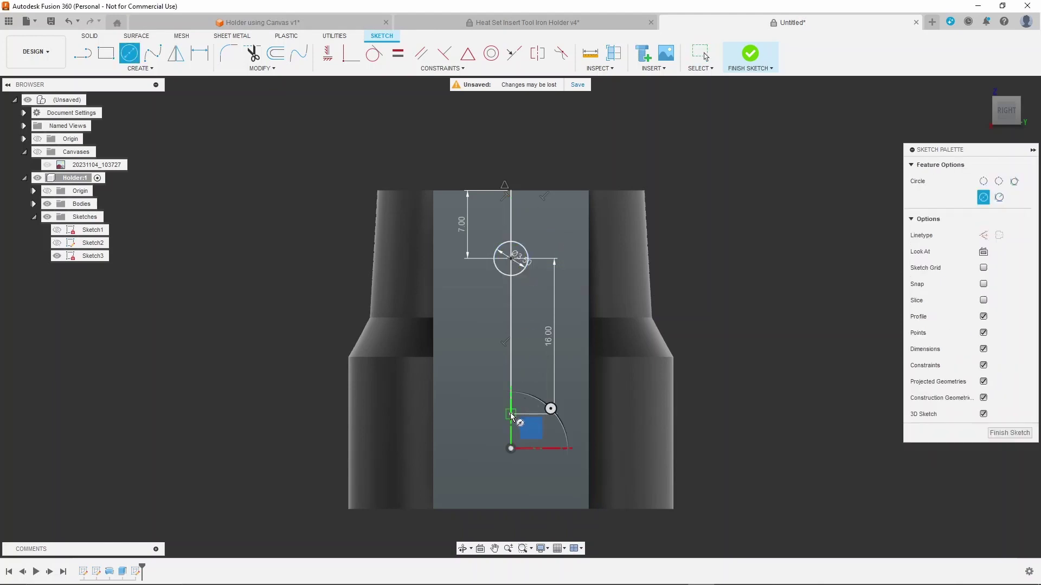
left_click(510, 415)
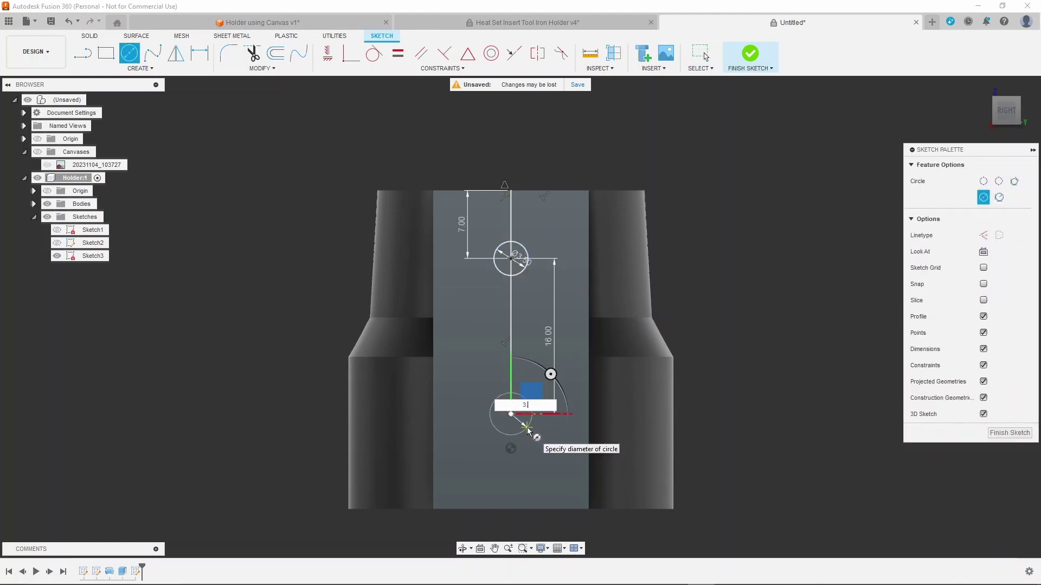
key("Return")
key("Escape")
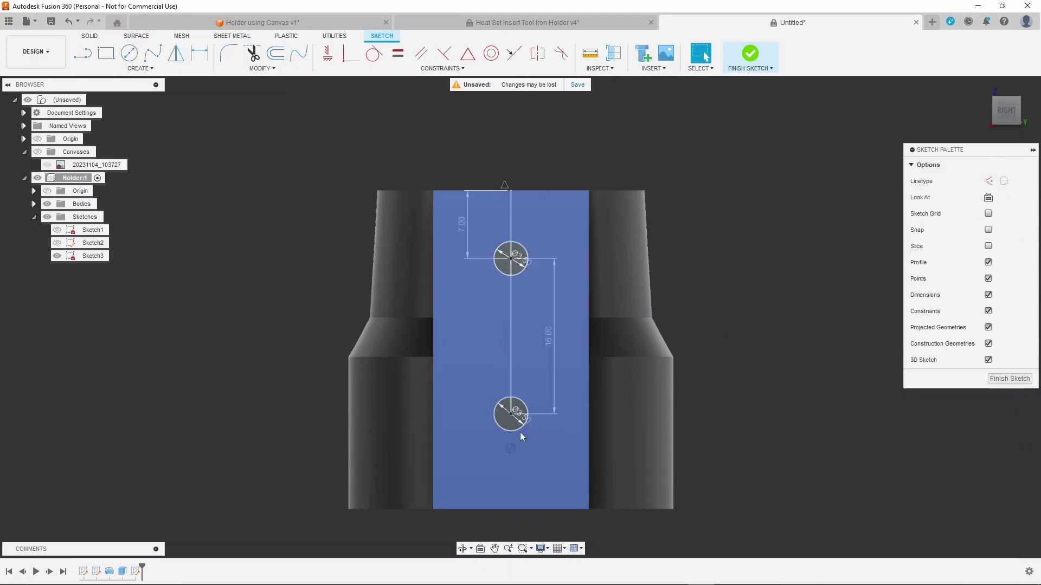
- Finish the sketch and cut both 3.5 mm circles -20.101 mm into the holder as screw holes
left_click(752, 56)
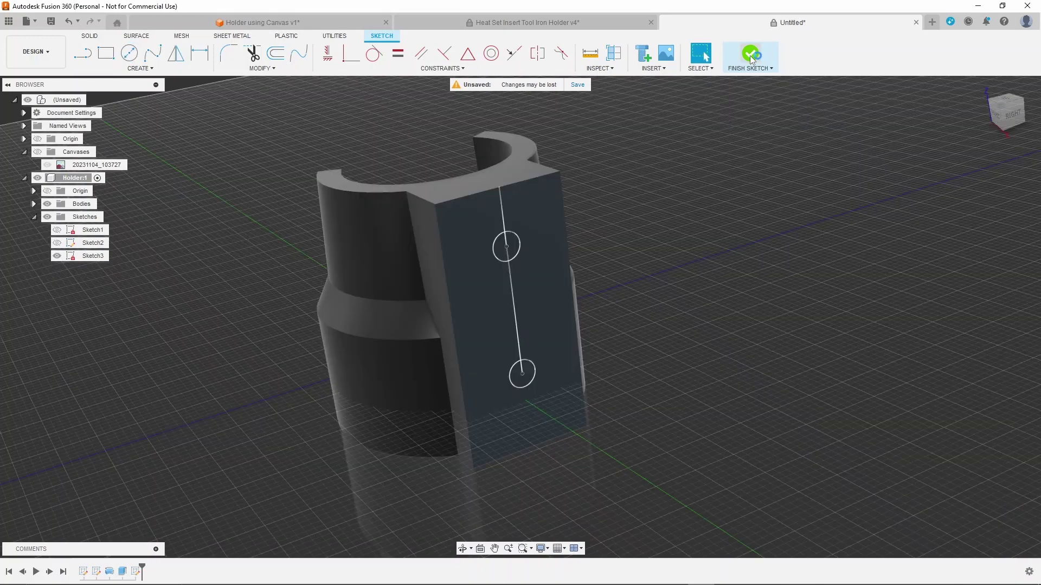
key("e")
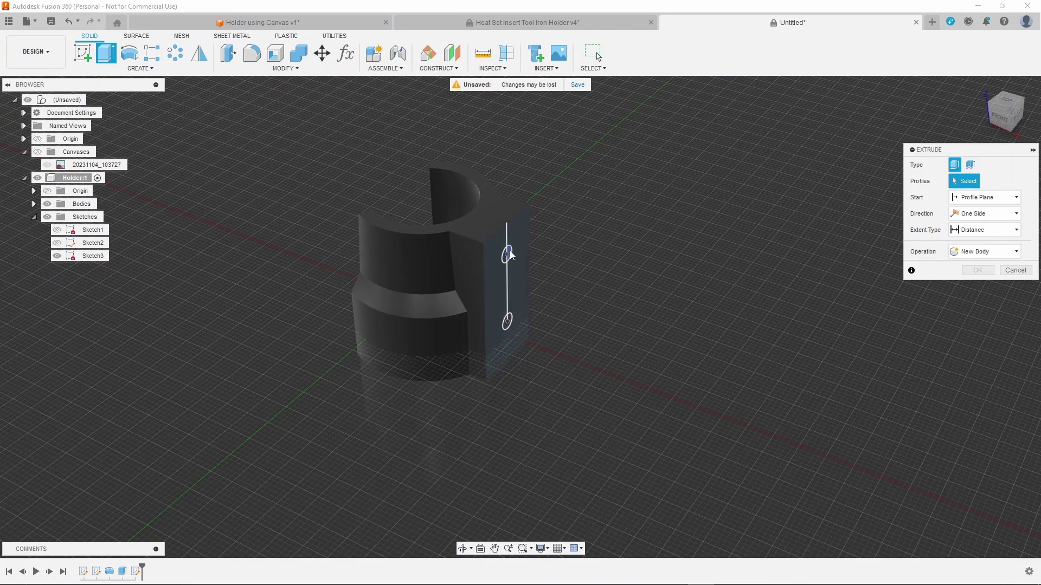
scroll(510, 255, "up", 4)
left_click(506, 256)
left_click(498, 418)
left_click(510, 416)
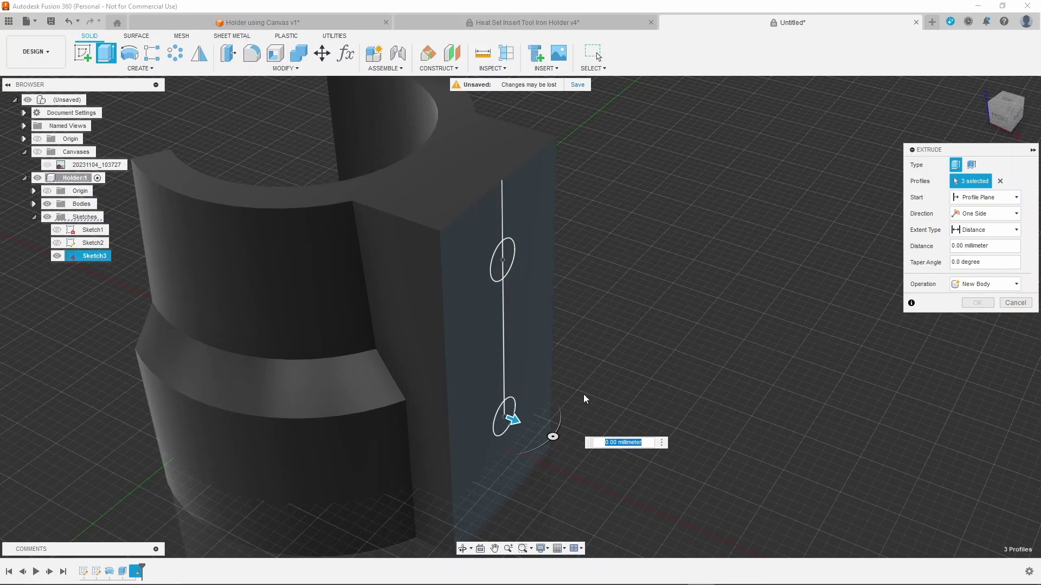
left_click_drag(512, 418, 312, 339)
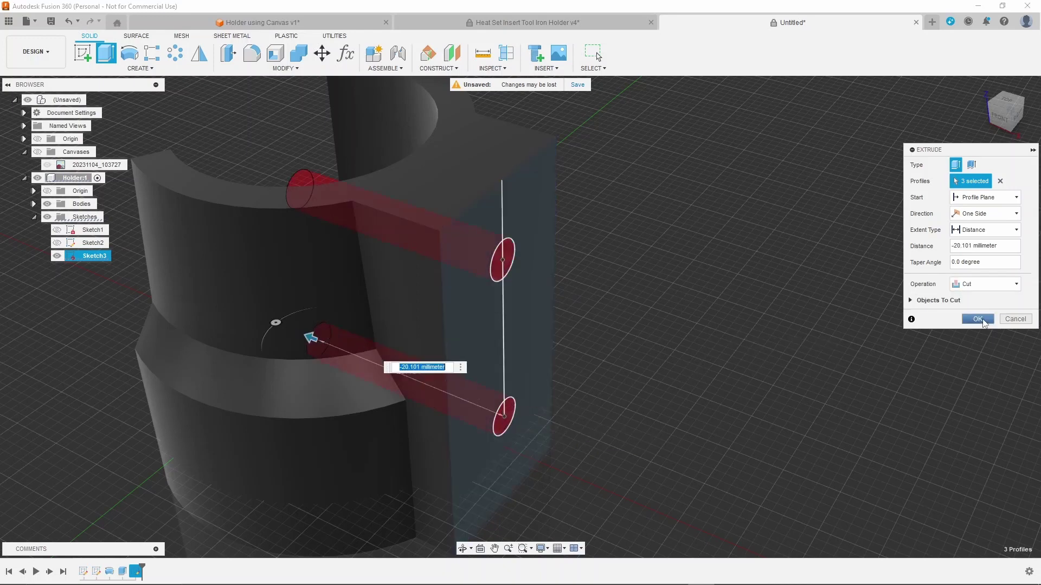
left_click(977, 319)
mouse_move(519, 316)
middle_mouse_down("shift")
mouse_move(667, 325)
mouse_move(802, 263)
middle_mouse_up("shift")
- Hide Sketch3 and chamfer both screw-hole edges inside the sleeve by 2.4 mm
left_click(57, 257)
left_click(562, 296)
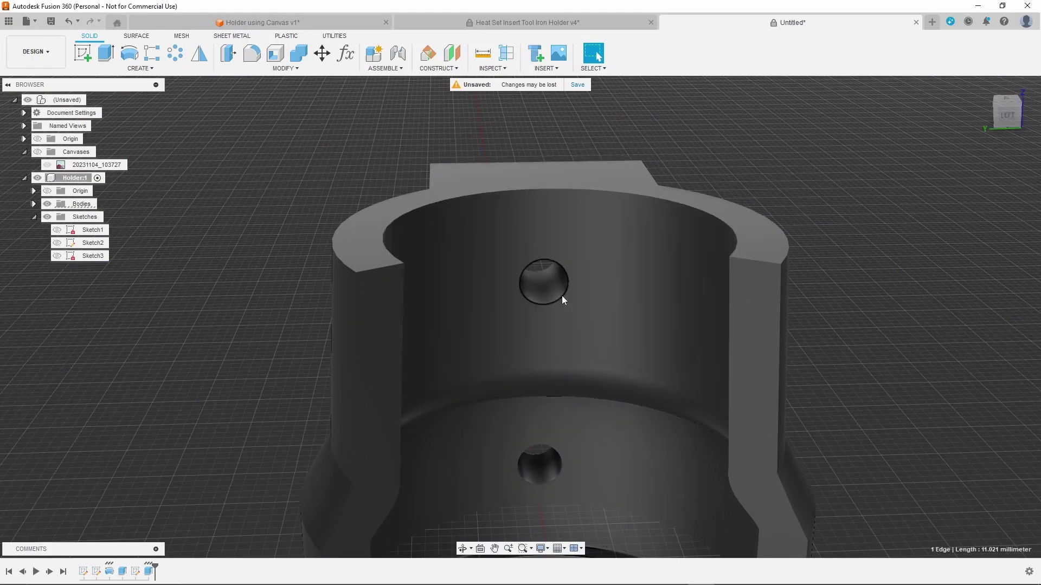
left_click(555, 450, "ctrl")
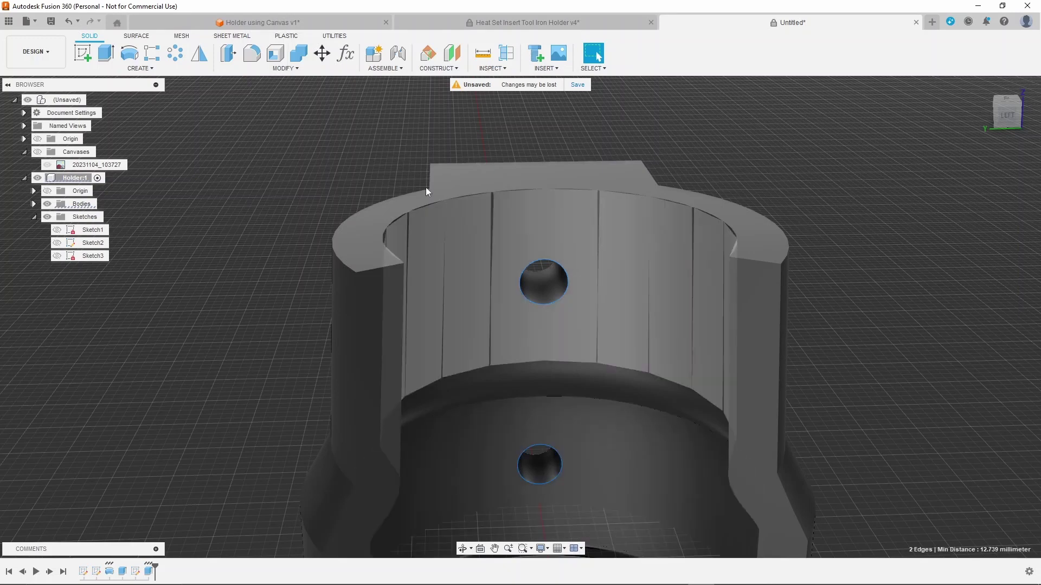
left_click(283, 68)
left_click(266, 102)
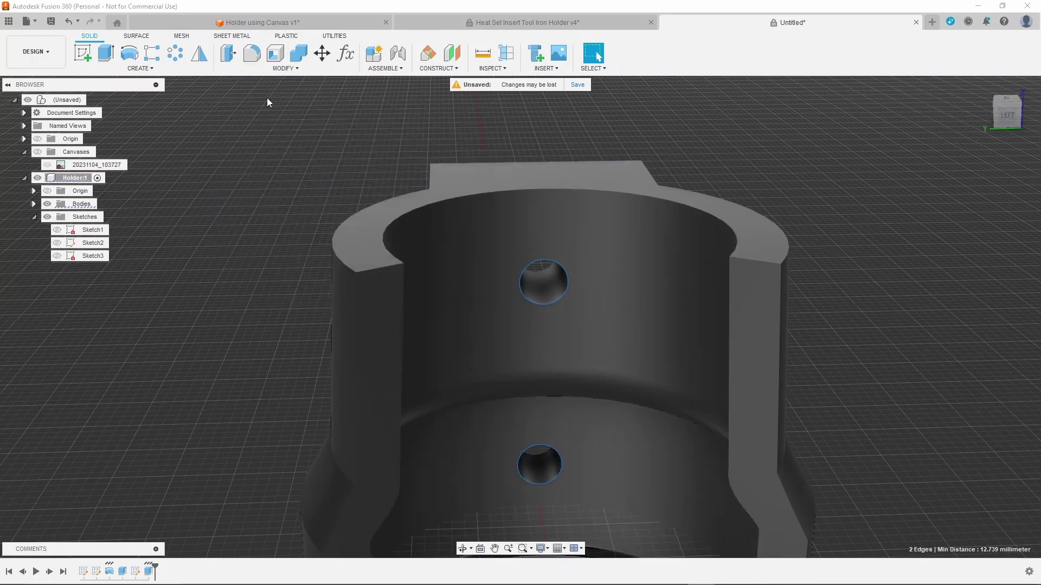
type("2.4")
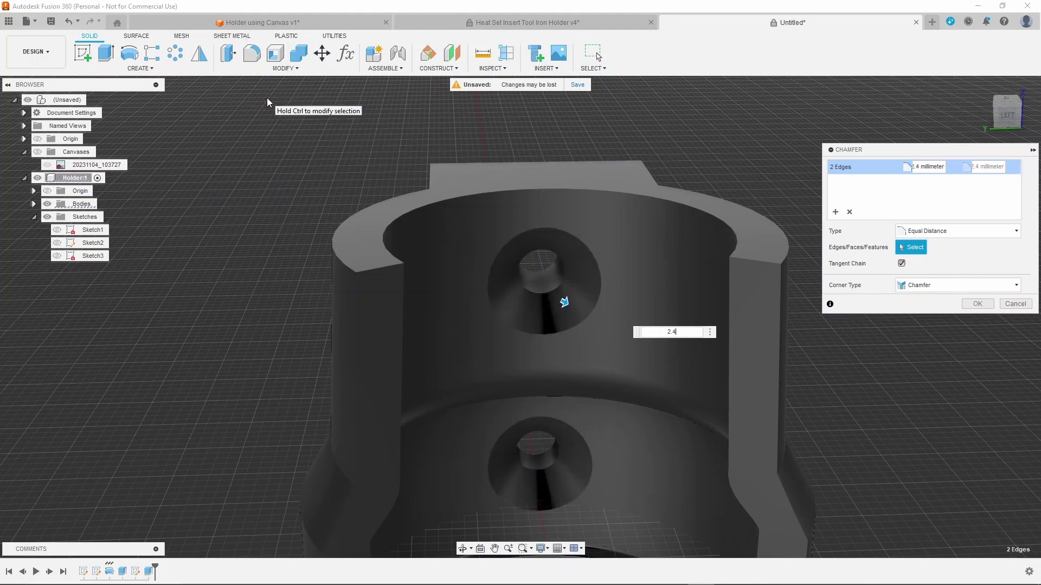
left_click(973, 305)
scroll(692, 140, "down", 3)
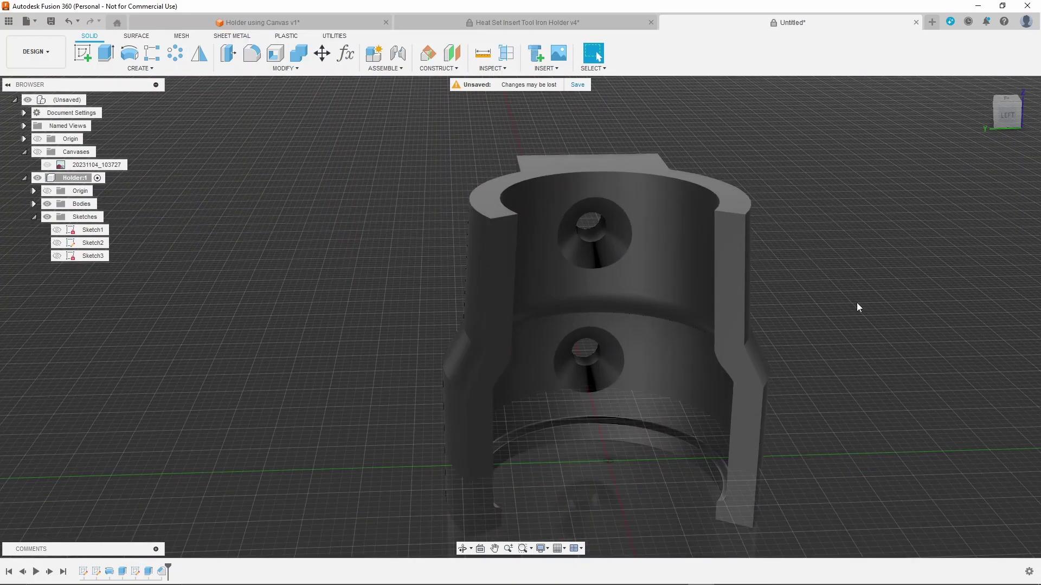
- Fillet the ten edges around the sleeve opening with a 2 mm radius
key("f")
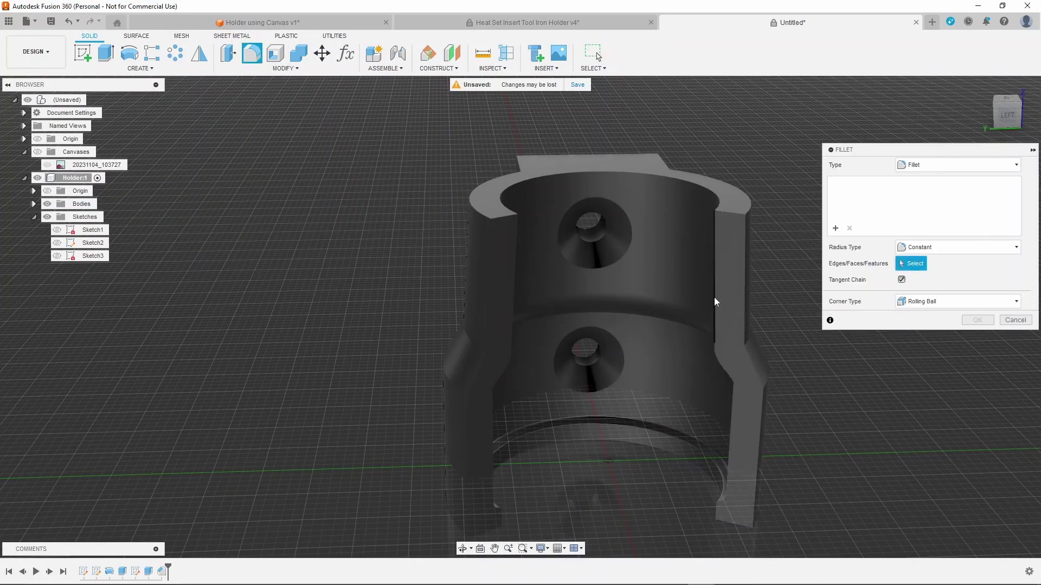
left_click(714, 297)
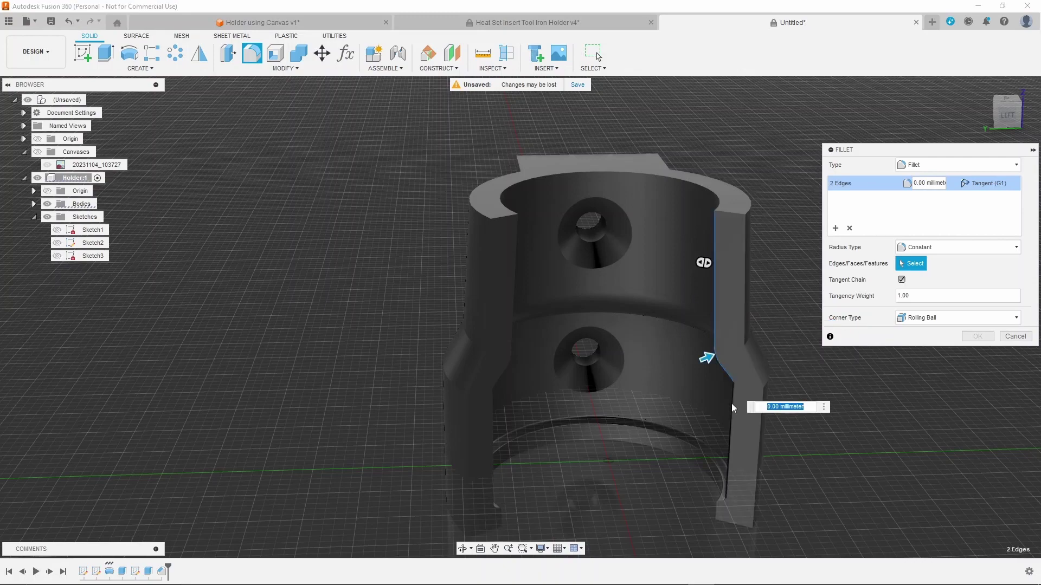
left_click(721, 499)
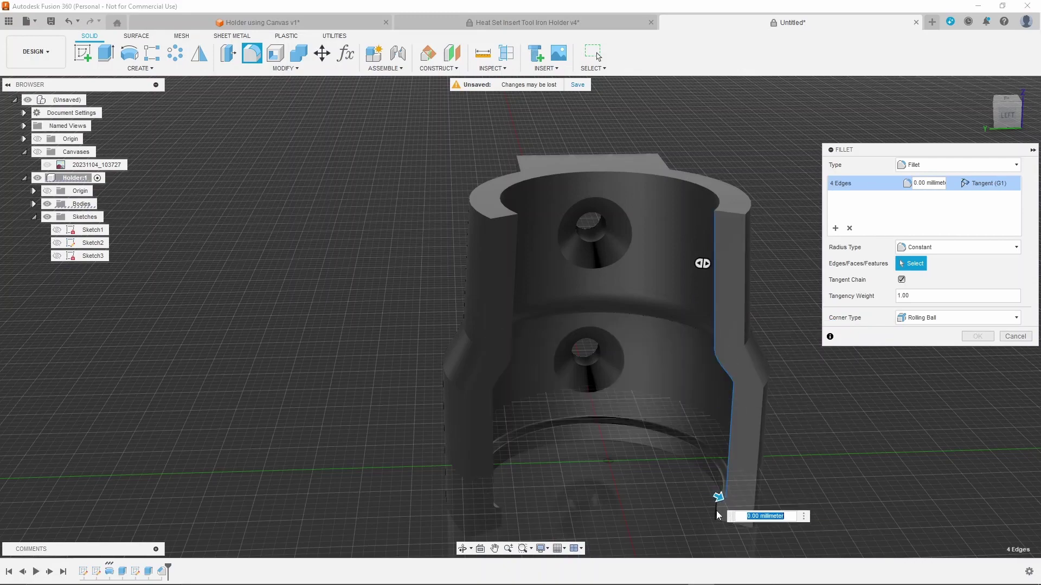
left_click(500, 521)
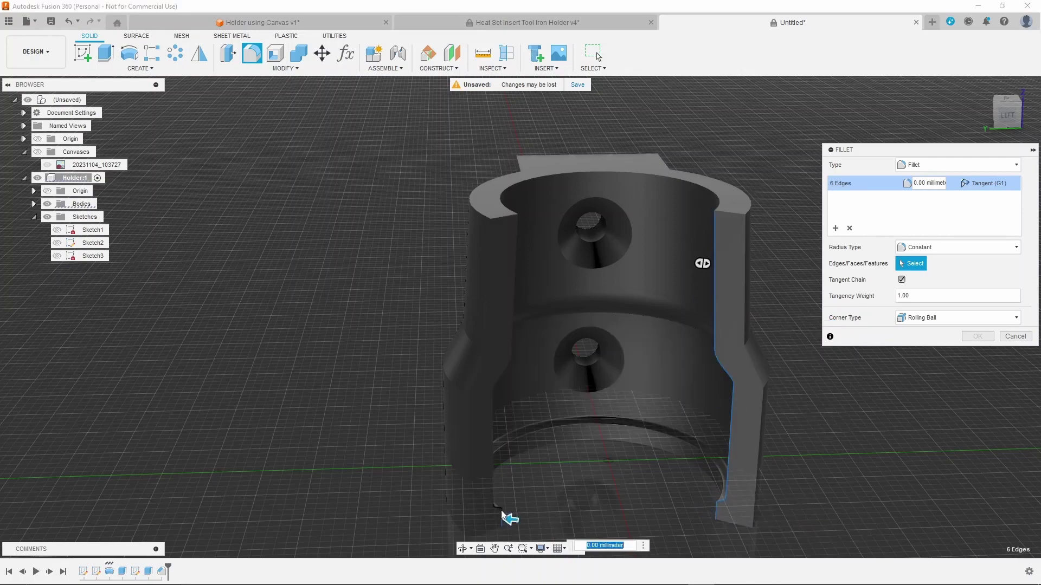
left_click(493, 474)
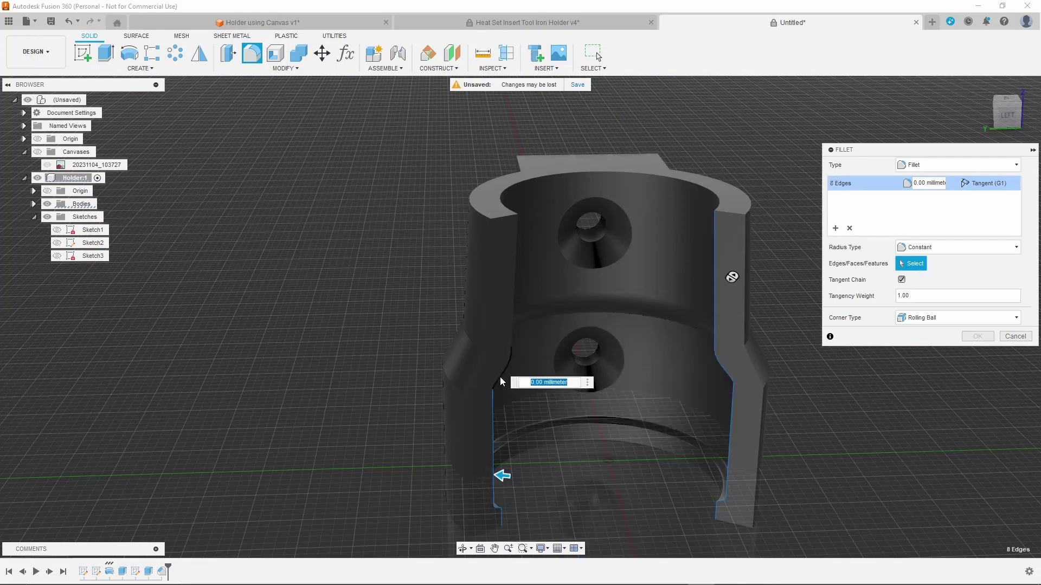
left_click(511, 325)
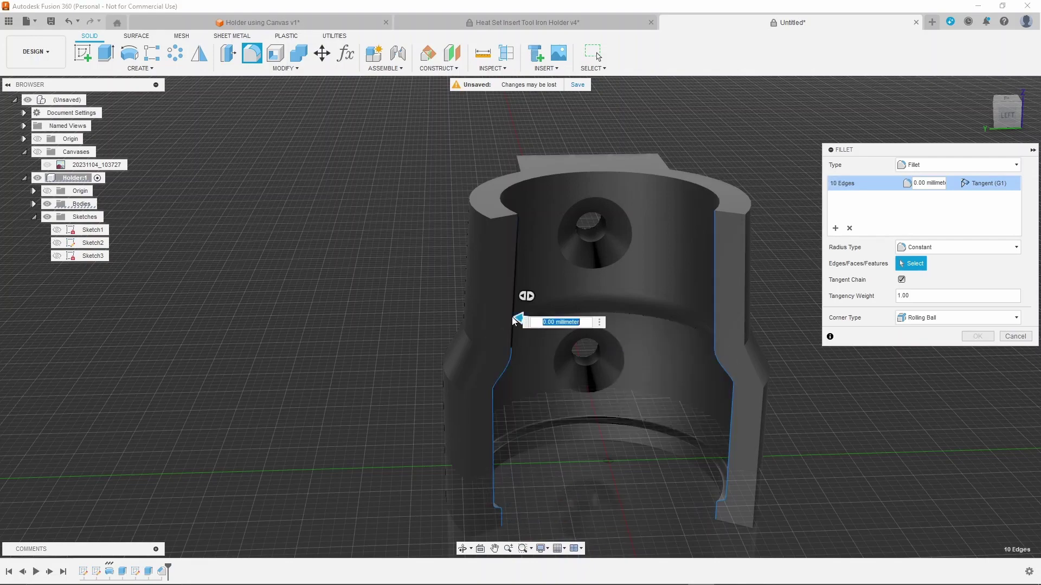
left_click(512, 320)
left_click_drag(518, 319, 515, 323)
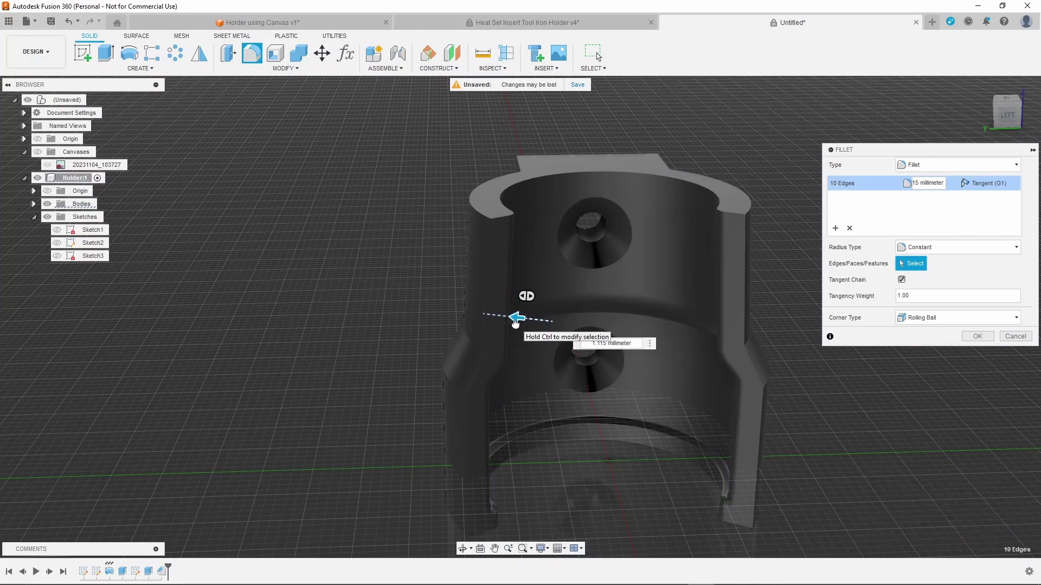
left_click(514, 323)
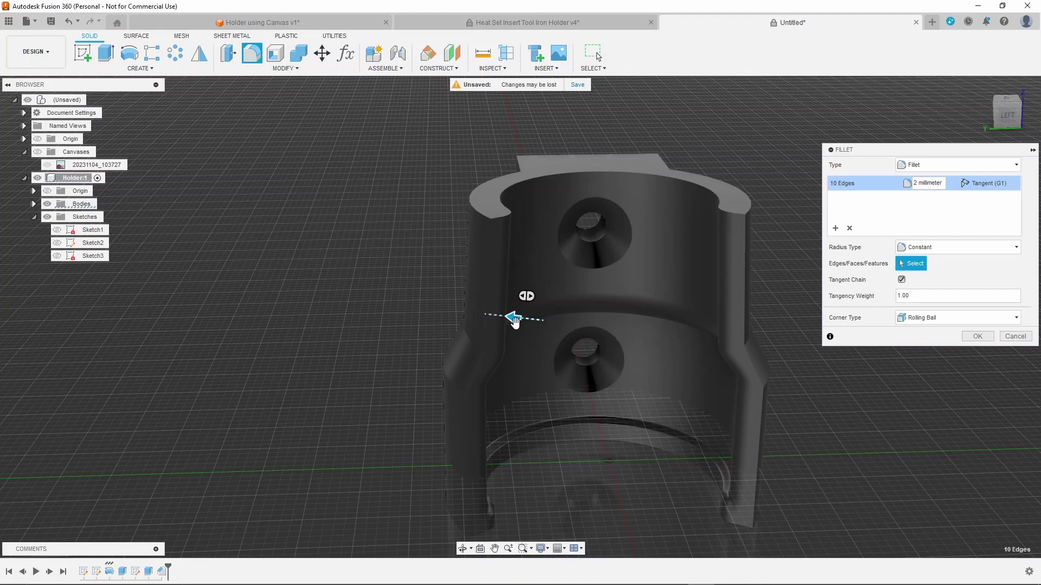
key("Return")
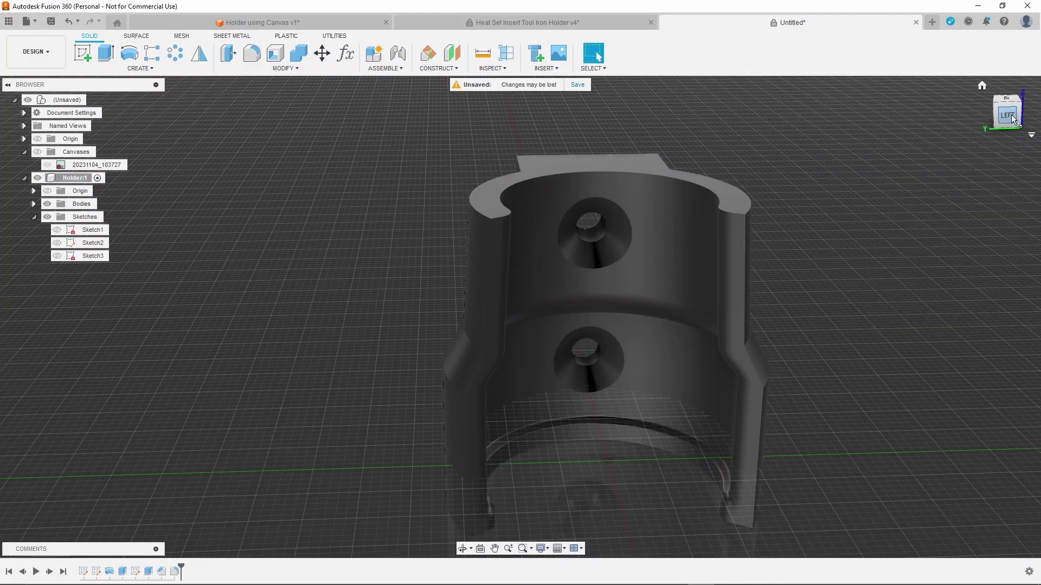
- Turn the view toward the front and hide the layout grid
left_click(1029, 113)
left_click(565, 548)
left_click(557, 486)
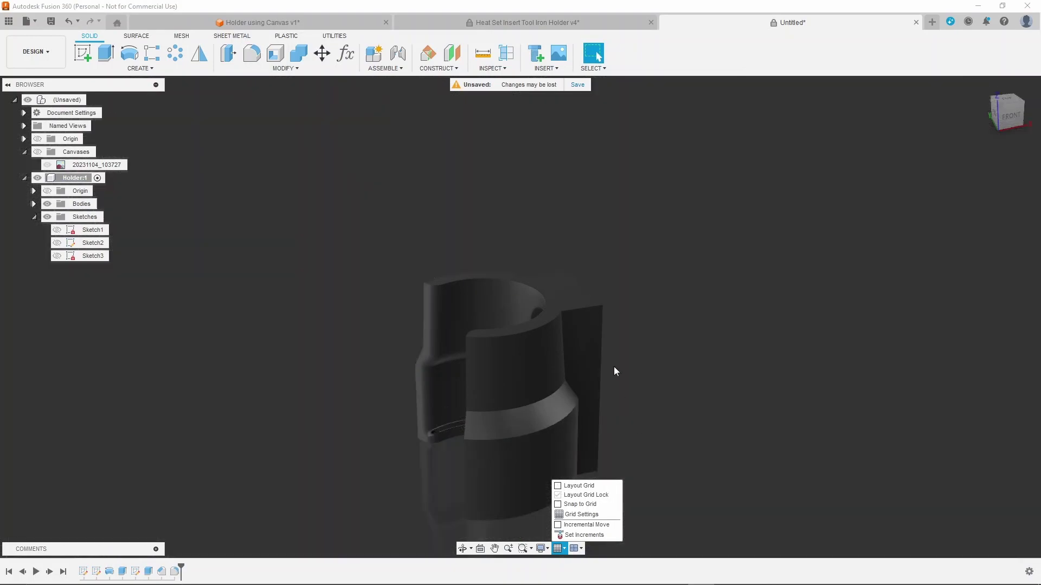
left_click(672, 373)
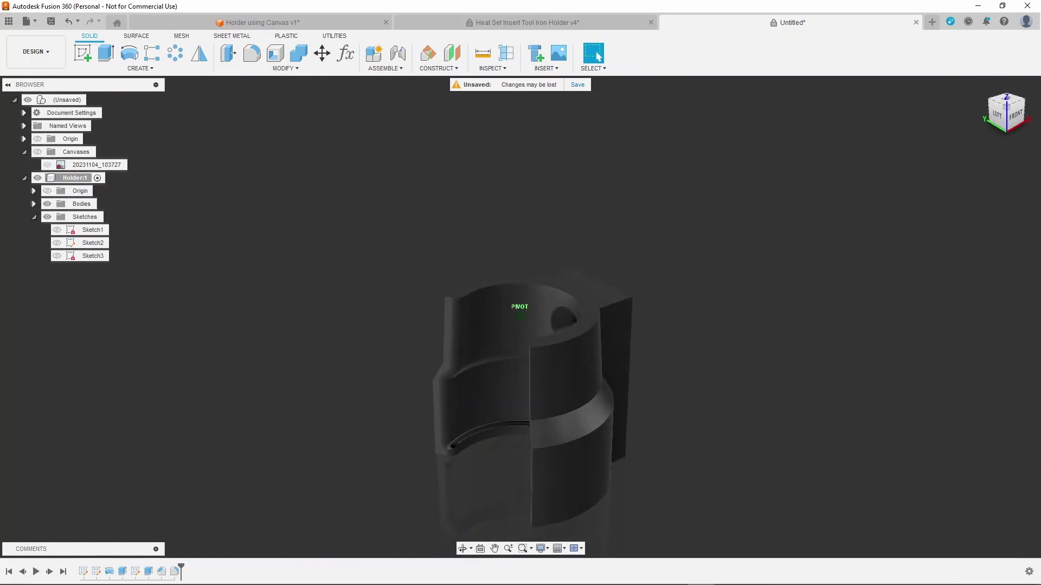